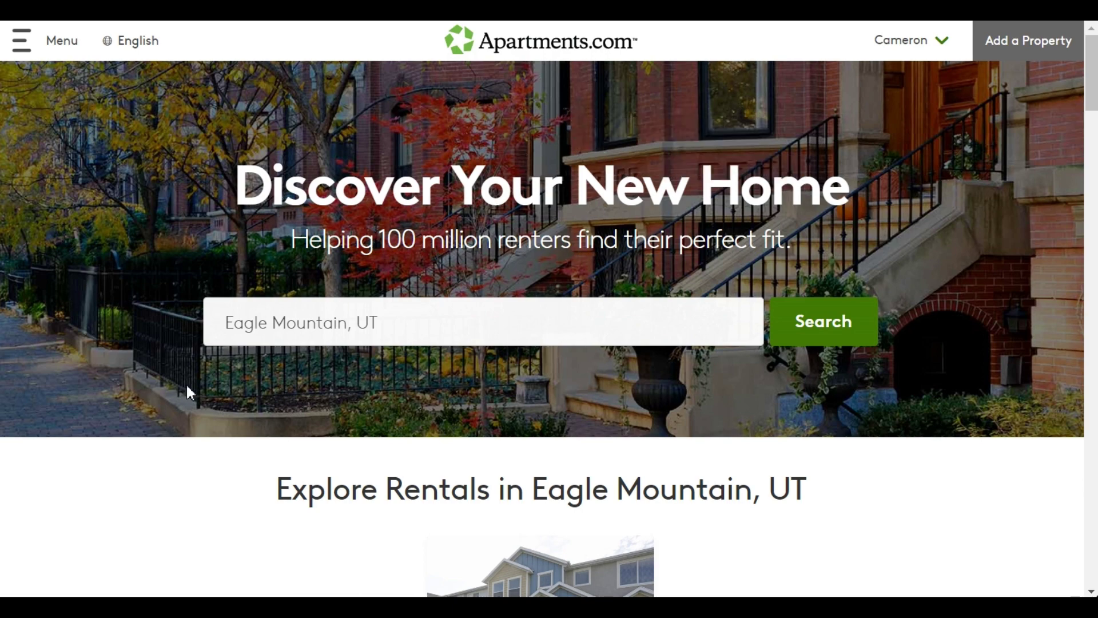
- Open the Screen Applicants page linked in the site footer and review its screening criteria and TransUnion verification details
{"action": "scroll", "coordinate": [718, 250], "scroll_direction": "down", "scroll_amount": 15}
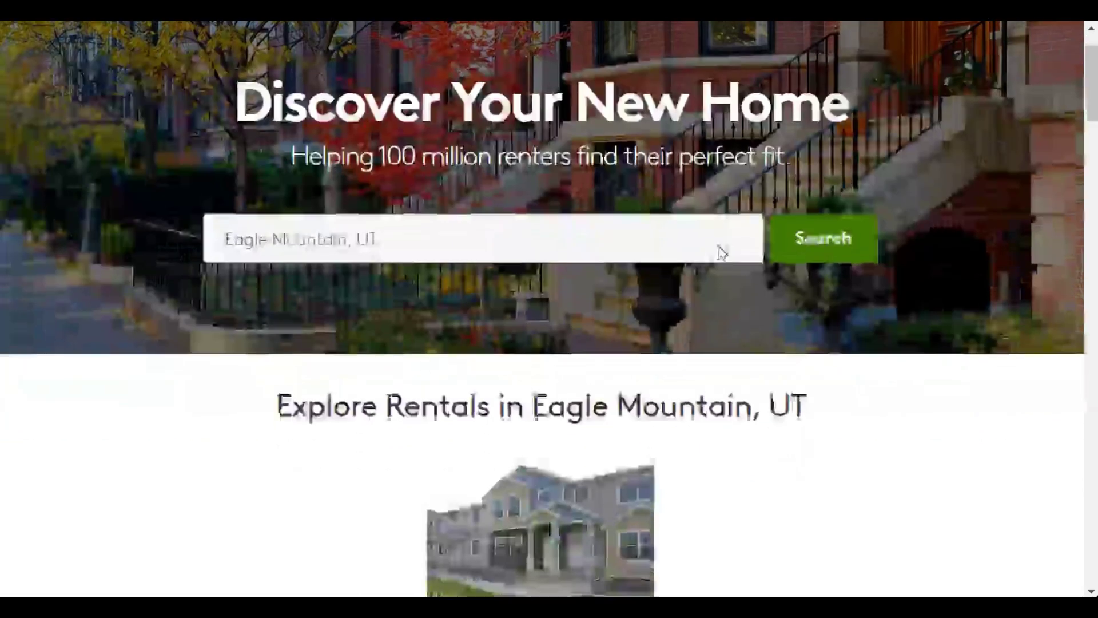
{"action": "scroll", "coordinate": [817, 220], "scroll_direction": "down", "scroll_amount": 20}
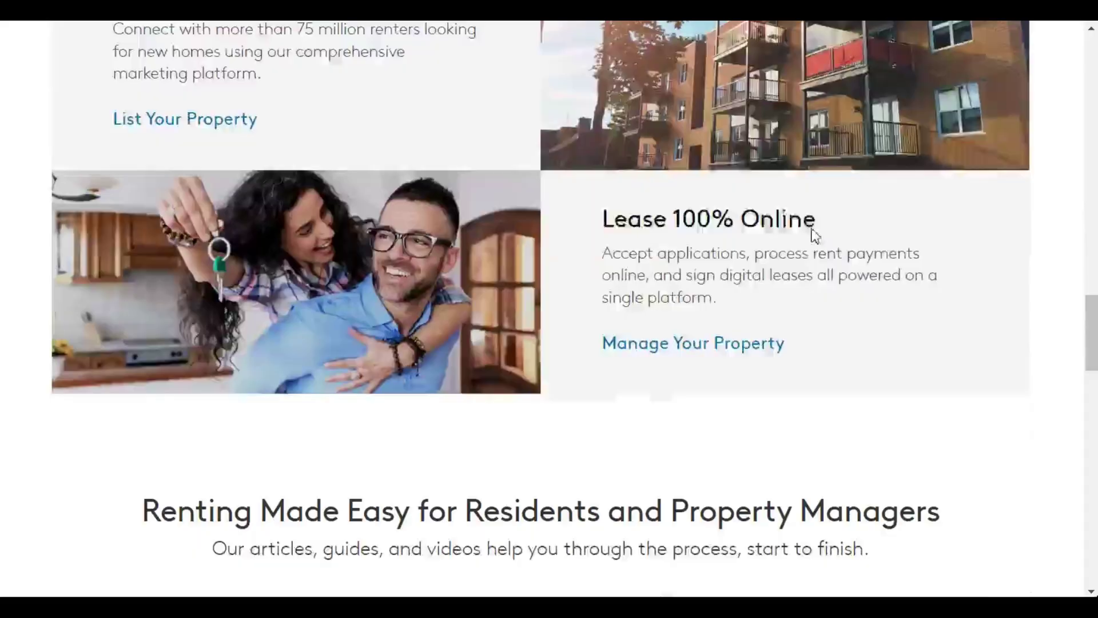
{"action": "scroll", "coordinate": [810, 246], "scroll_direction": "down", "scroll_amount": 1}
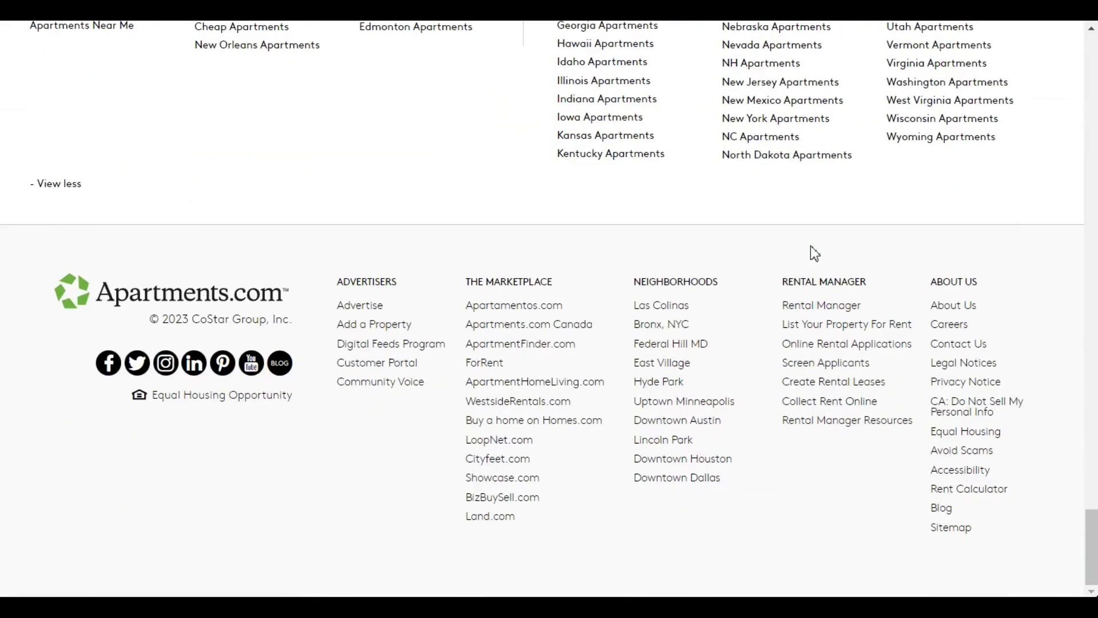
{"action": "left_click", "coordinate": [833, 370]}
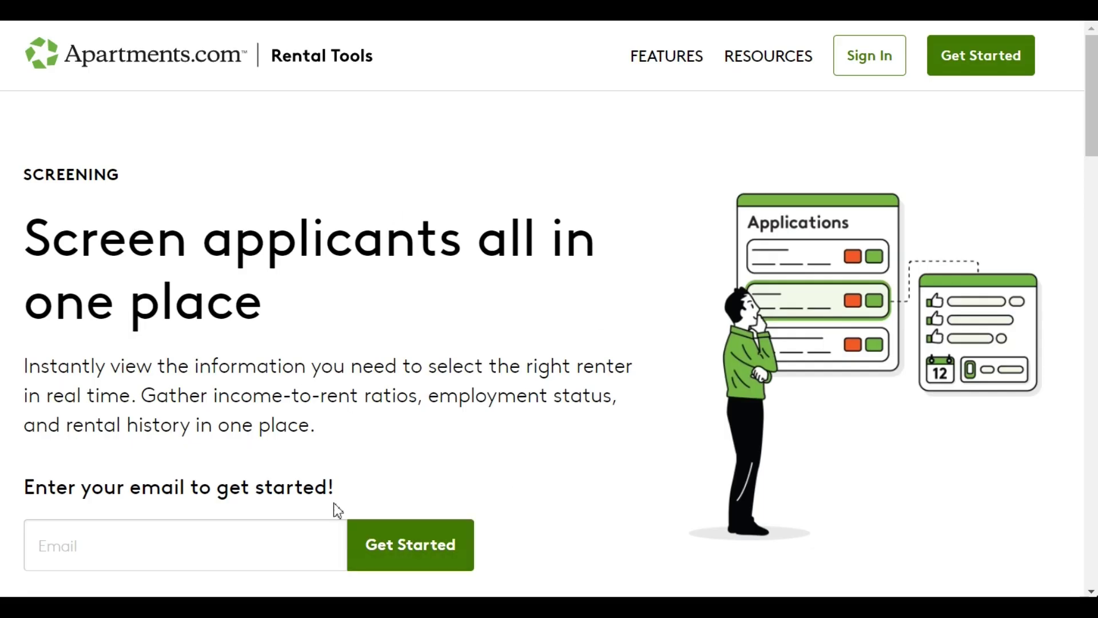
{"action": "scroll", "coordinate": [452, 229], "scroll_direction": "down", "scroll_amount": 10}
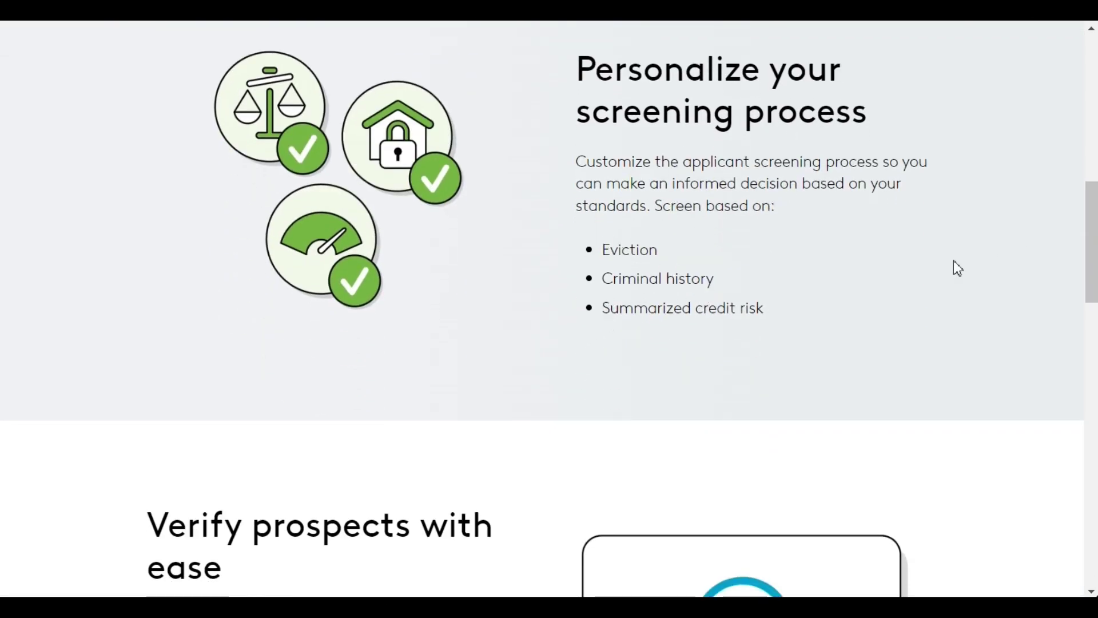
{"action": "scroll", "coordinate": [954, 264], "scroll_direction": "down", "scroll_amount": 5}
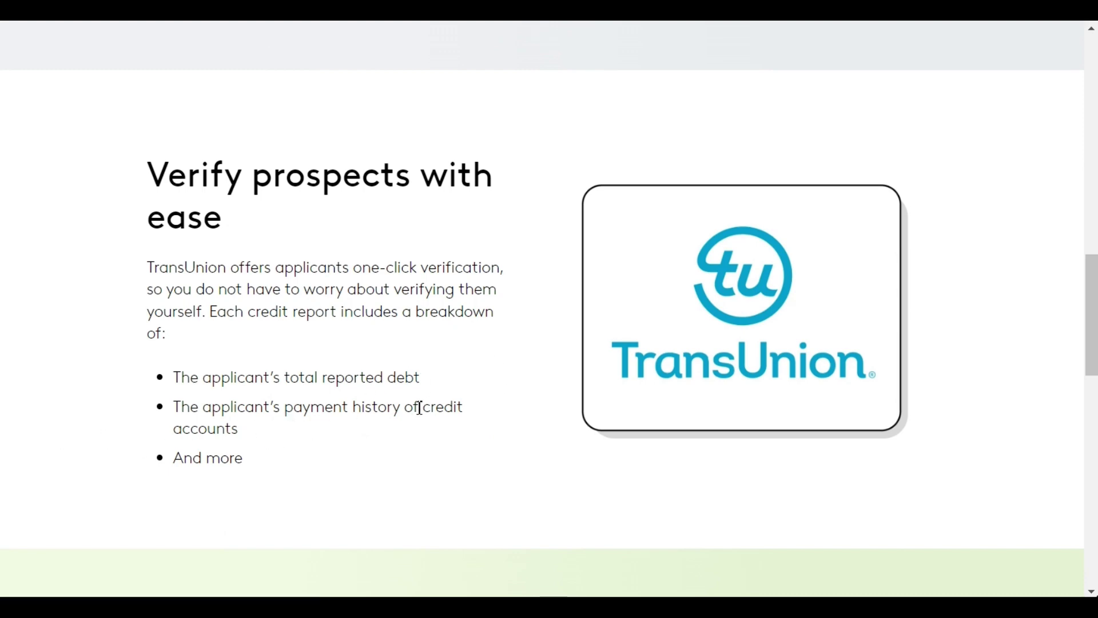
{"action": "scroll", "coordinate": [419, 408], "scroll_direction": "up", "scroll_amount": 15}
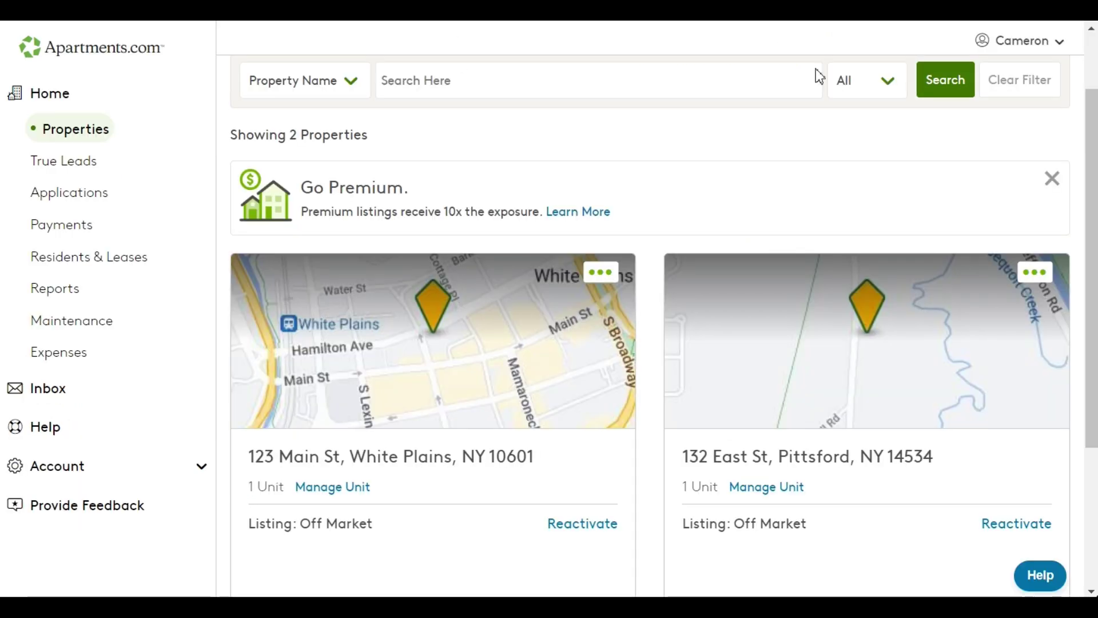
- Open the applications list for the White Plains property from the Properties page
{"action": "scroll", "coordinate": [817, 76], "scroll_direction": "up", "scroll_amount": 2}
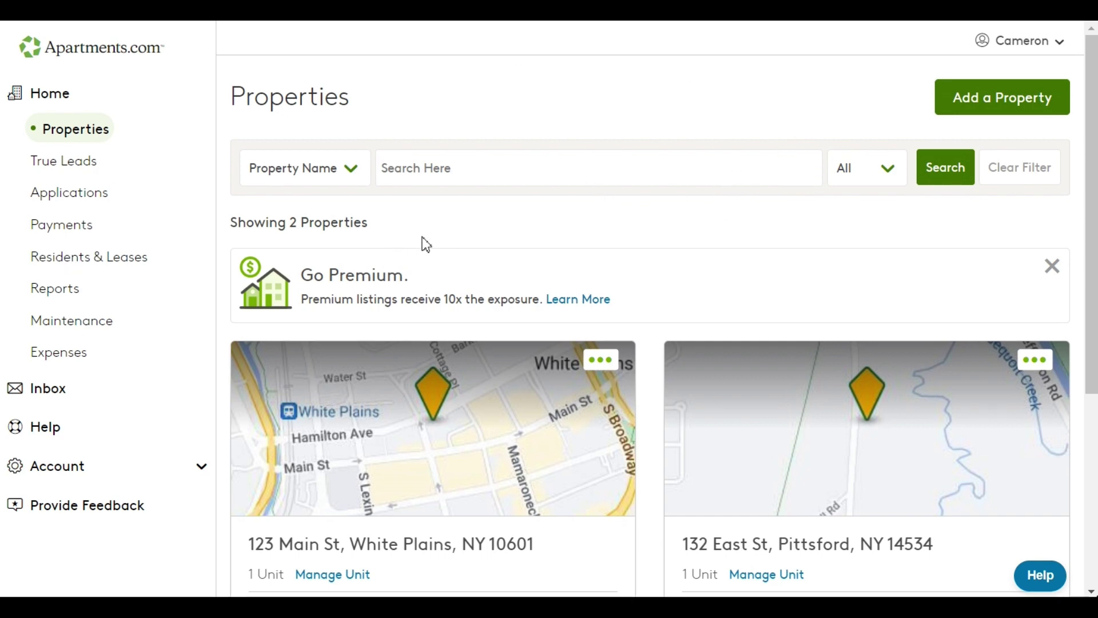
{"action": "scroll", "coordinate": [365, 338], "scroll_direction": "down", "scroll_amount": 2}
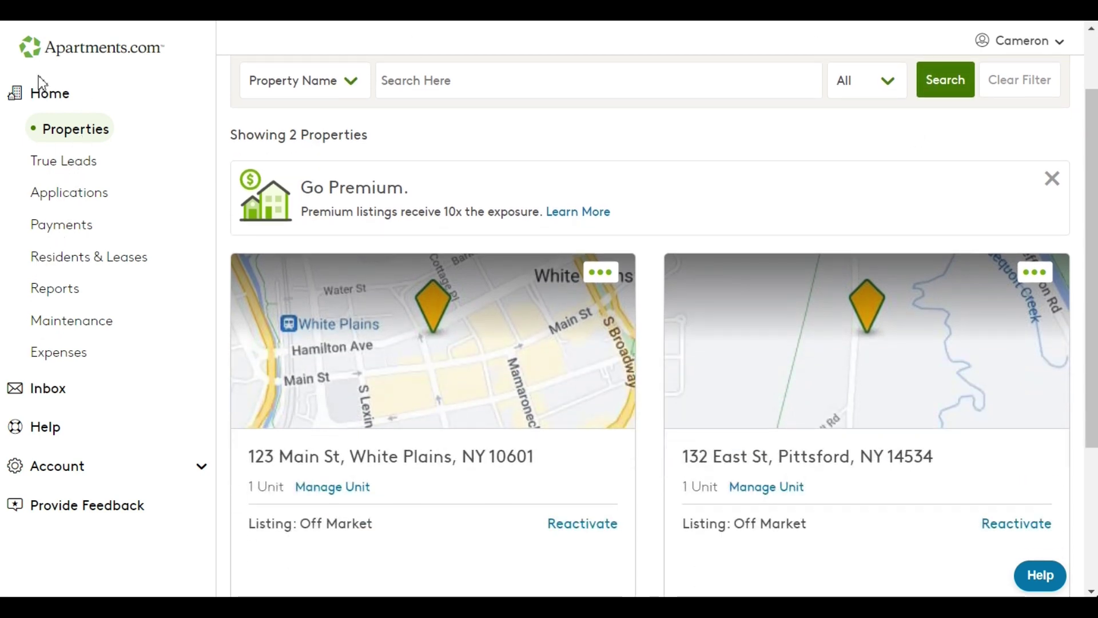
{"action": "scroll", "coordinate": [72, 346], "scroll_direction": "up", "scroll_amount": 2}
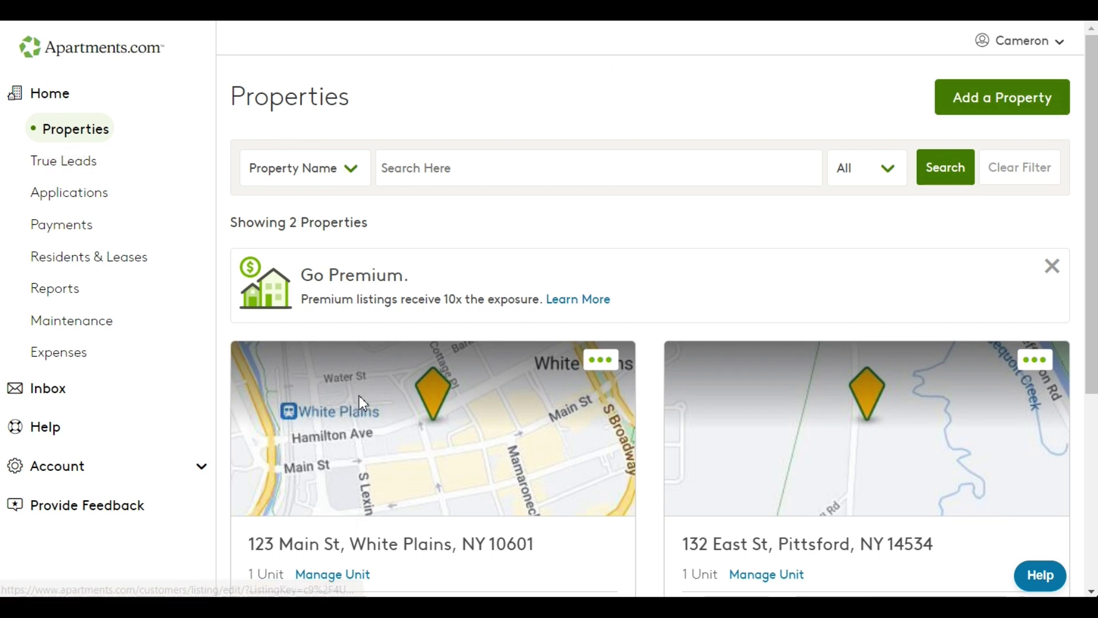
{"action": "scroll", "coordinate": [369, 375], "scroll_direction": "down", "scroll_amount": 2}
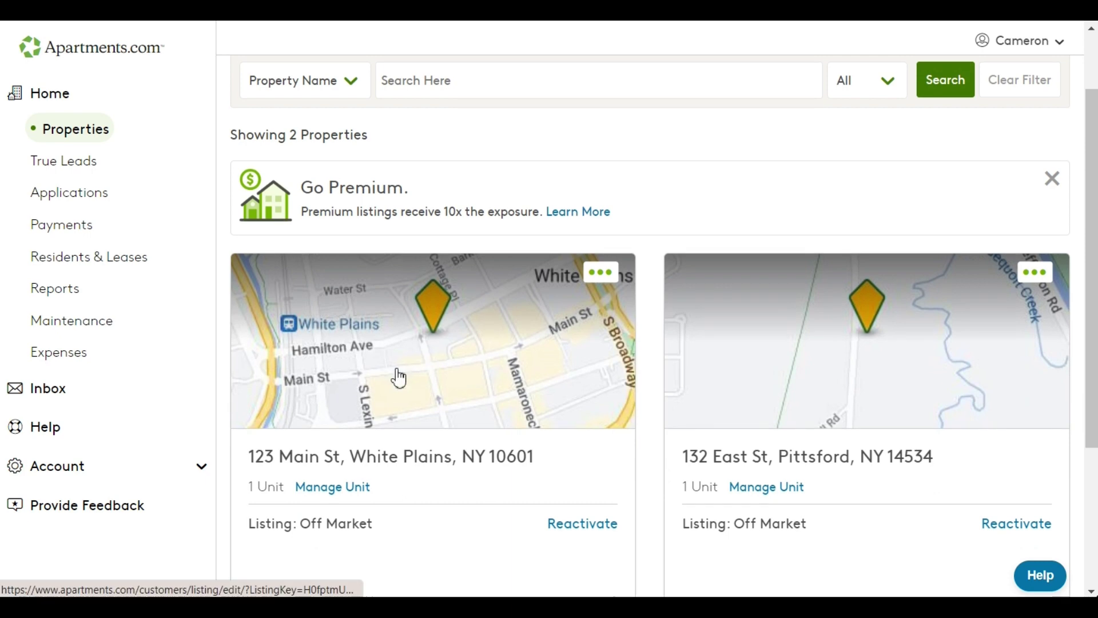
{"action": "left_click", "coordinate": [604, 277]}
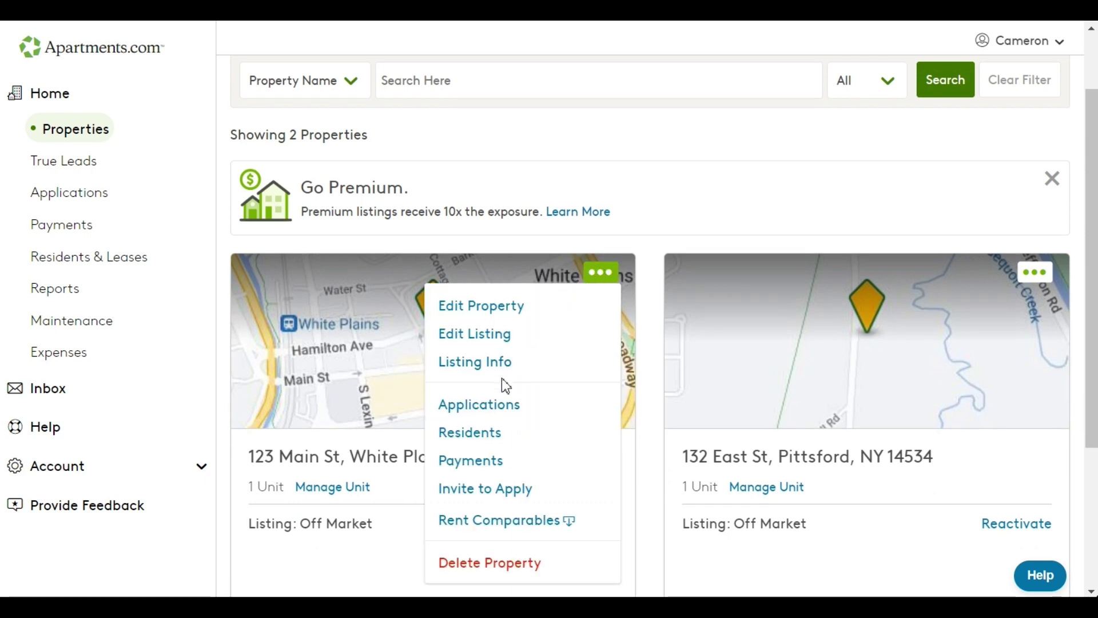
{"action": "left_click", "coordinate": [493, 416]}
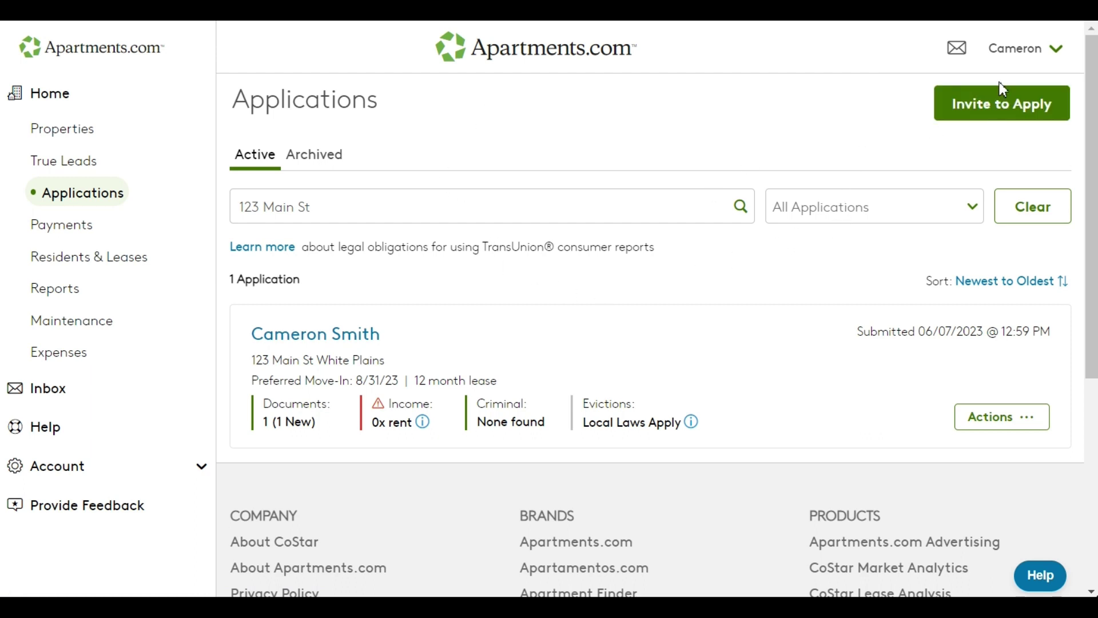
- Start an application invitation for the White Plains property and review the temporary link and email invitation options
{"action": "left_click", "coordinate": [995, 108]}
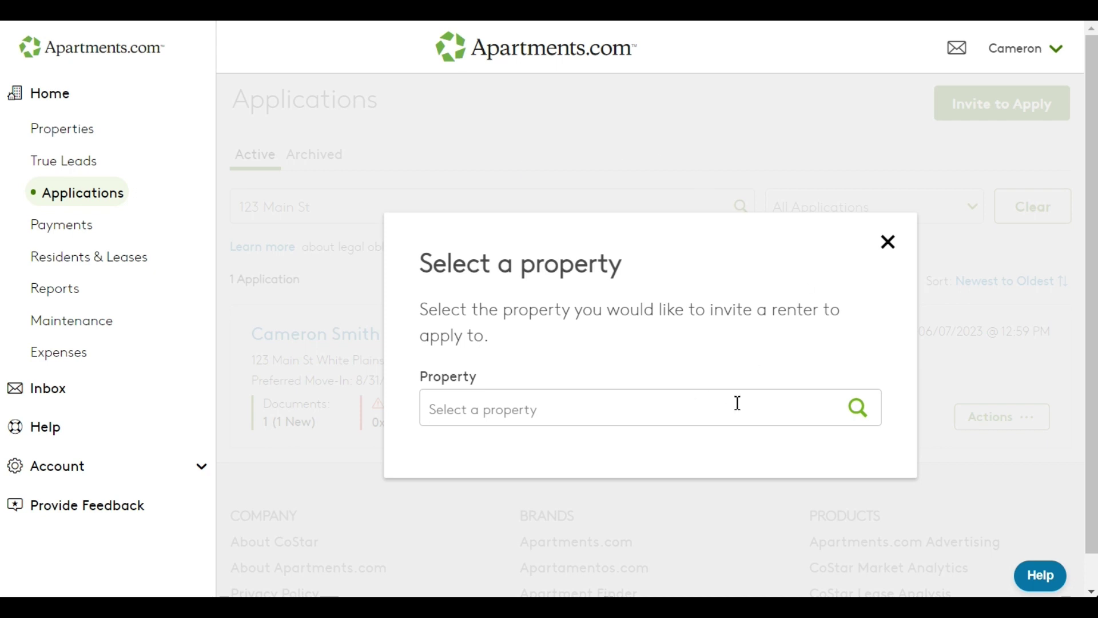
{"action": "left_click", "coordinate": [640, 421]}
{"action": "left_click", "coordinate": [606, 466]}
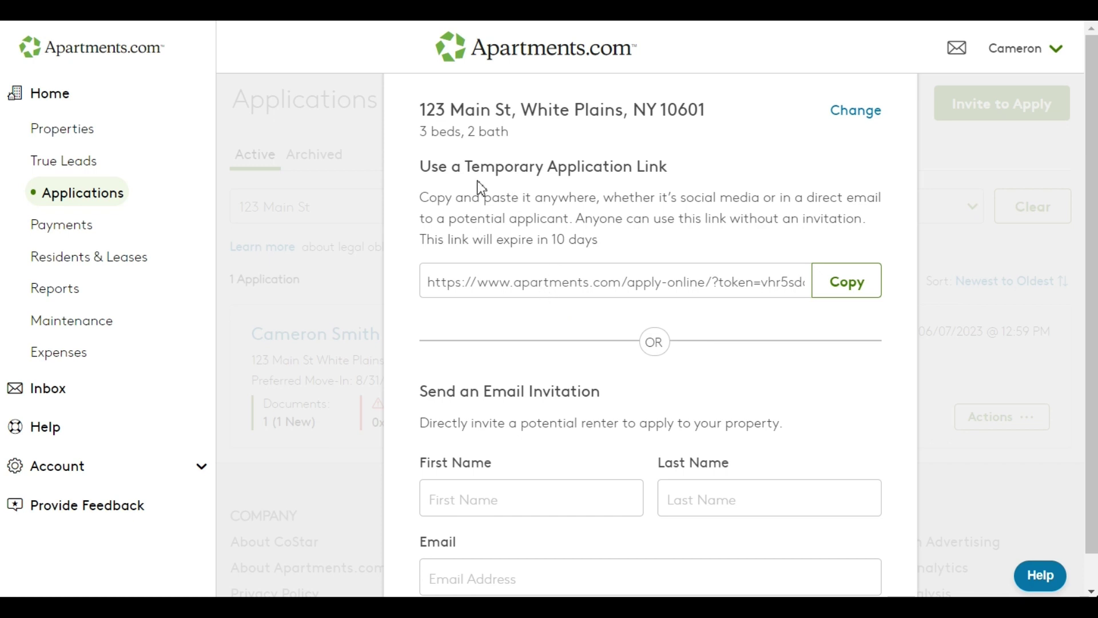
{"action": "scroll", "coordinate": [561, 348], "scroll_direction": "down", "scroll_amount": 1}
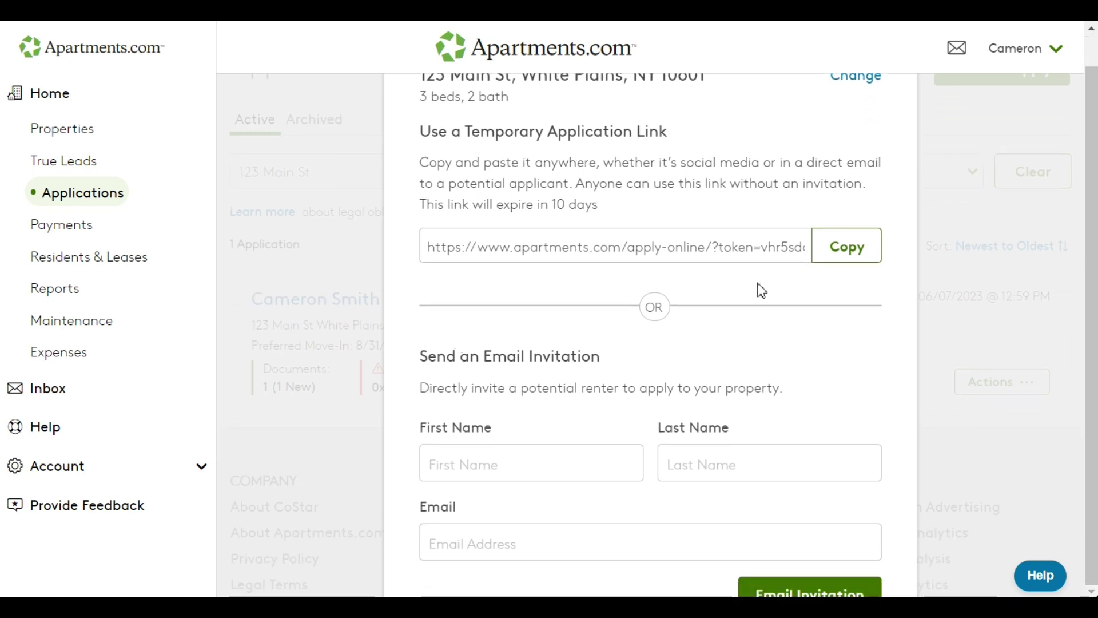
{"action": "scroll", "coordinate": [824, 235], "scroll_direction": "up", "scroll_amount": 1}
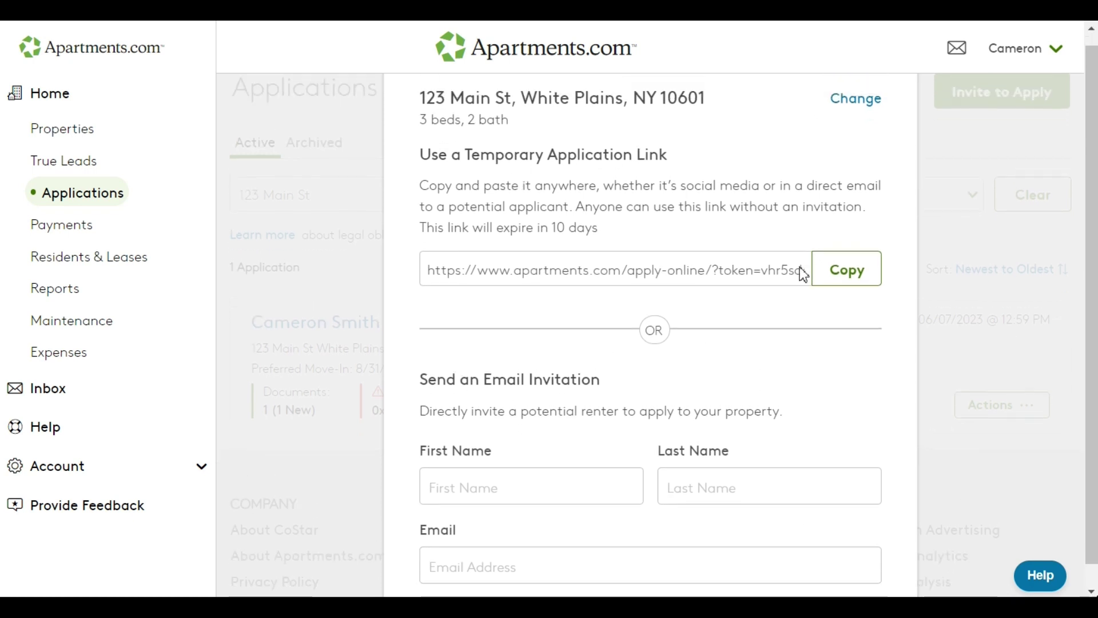
- Begin the rental application for the White Plains property and review the Applicants & Occupants sections through Pets
{"action": "left_click", "coordinate": [482, 294]}
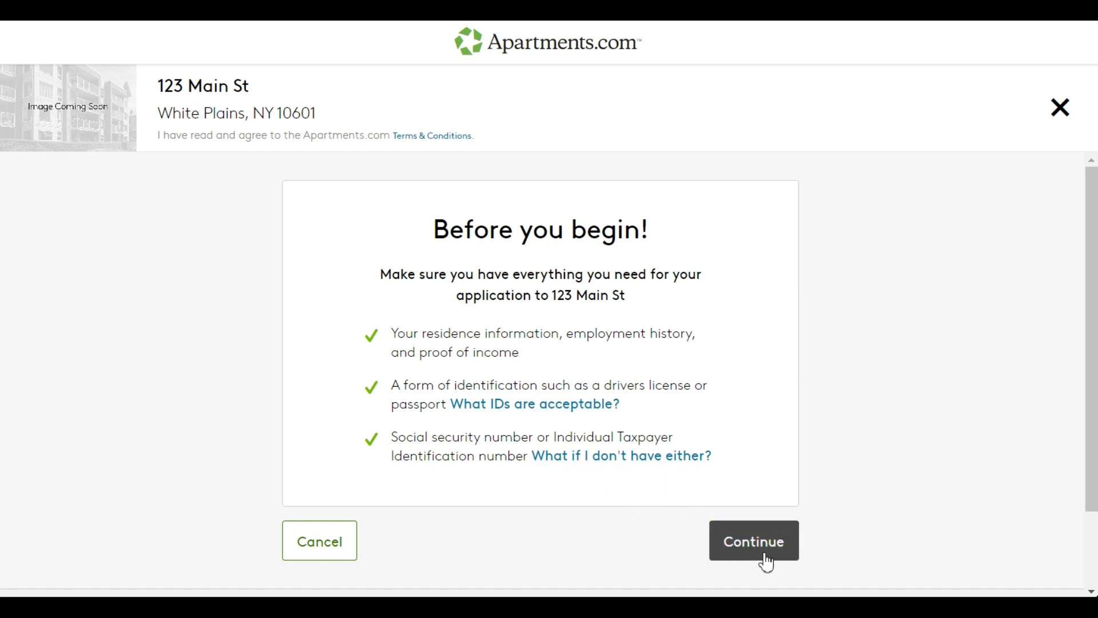
{"action": "left_click", "coordinate": [755, 538]}
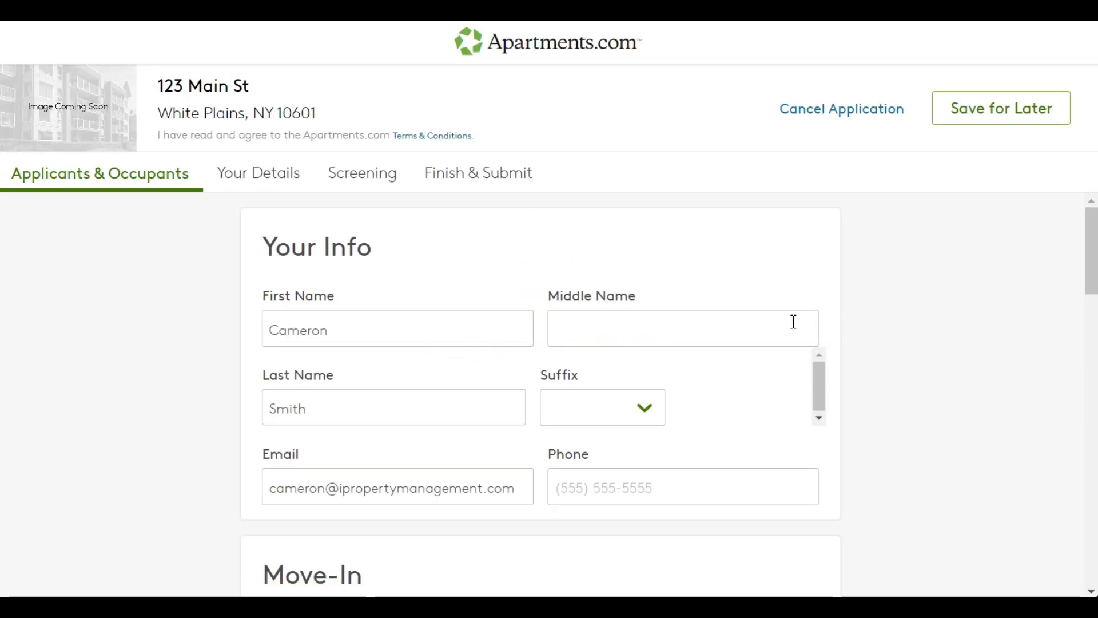
{"action": "scroll", "coordinate": [826, 321], "scroll_direction": "down", "scroll_amount": 5}
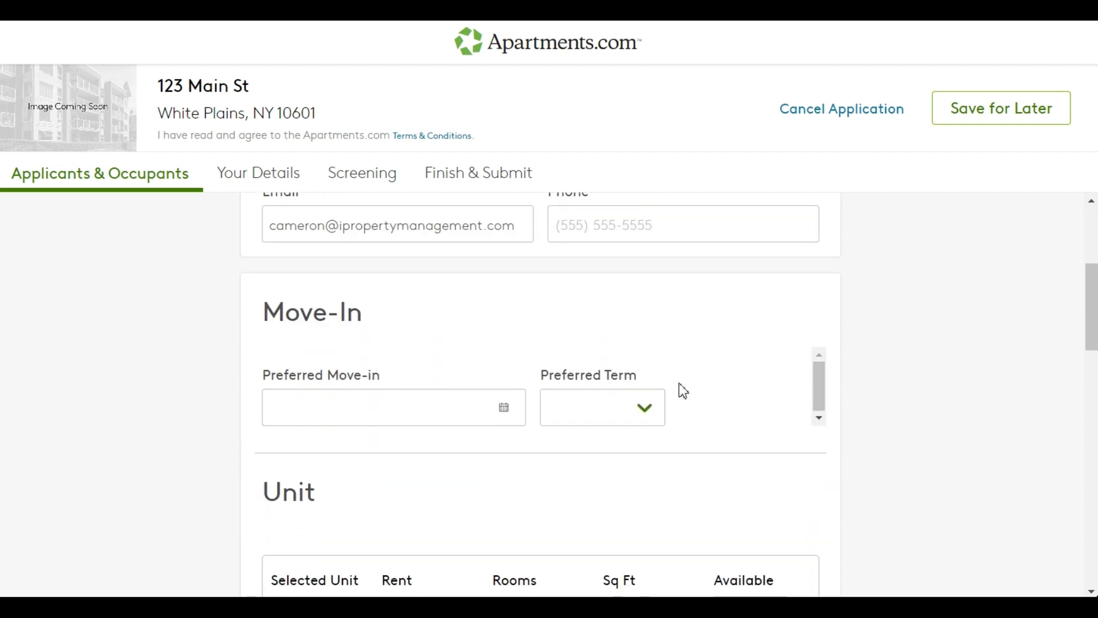
{"action": "scroll", "coordinate": [589, 399], "scroll_direction": "down", "scroll_amount": 5}
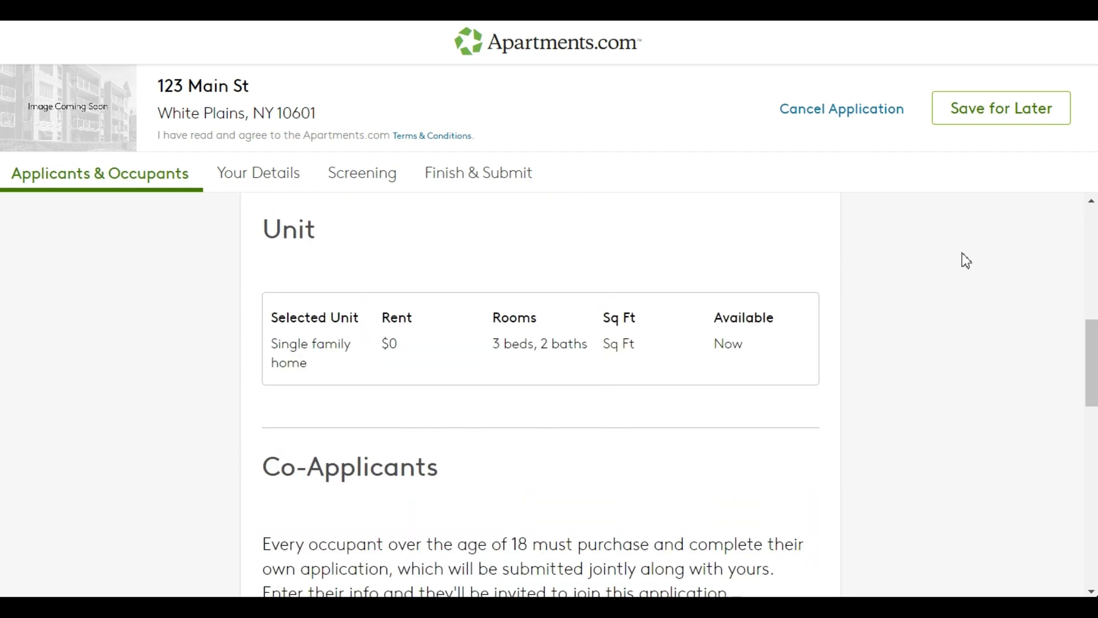
{"action": "scroll", "coordinate": [444, 351], "scroll_direction": "down", "scroll_amount": 5}
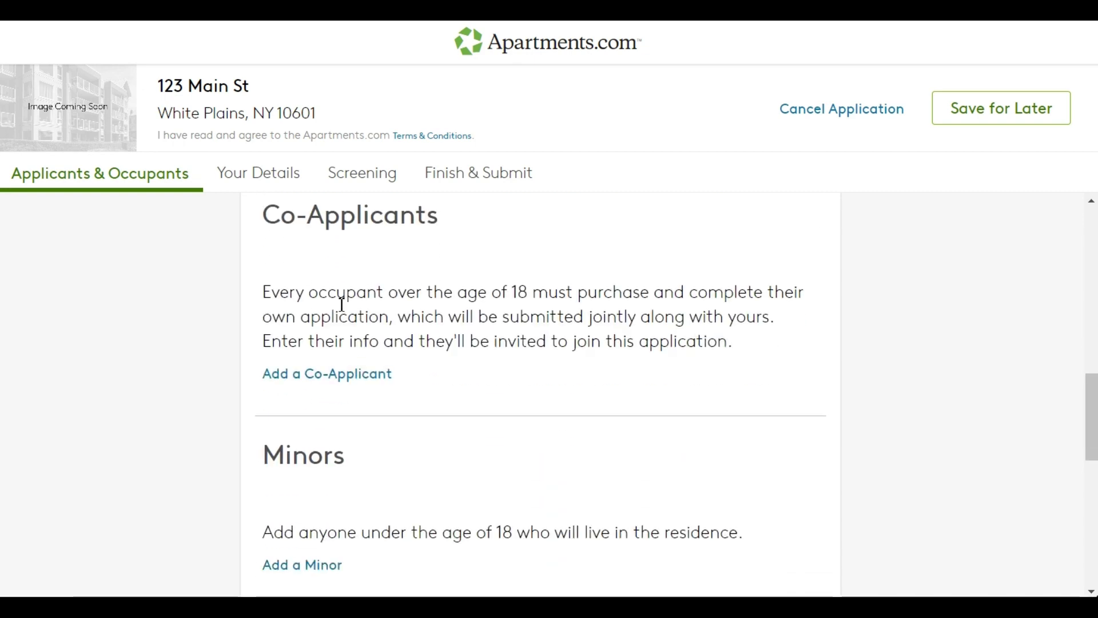
{"action": "scroll", "coordinate": [341, 304], "scroll_direction": "down", "scroll_amount": 7}
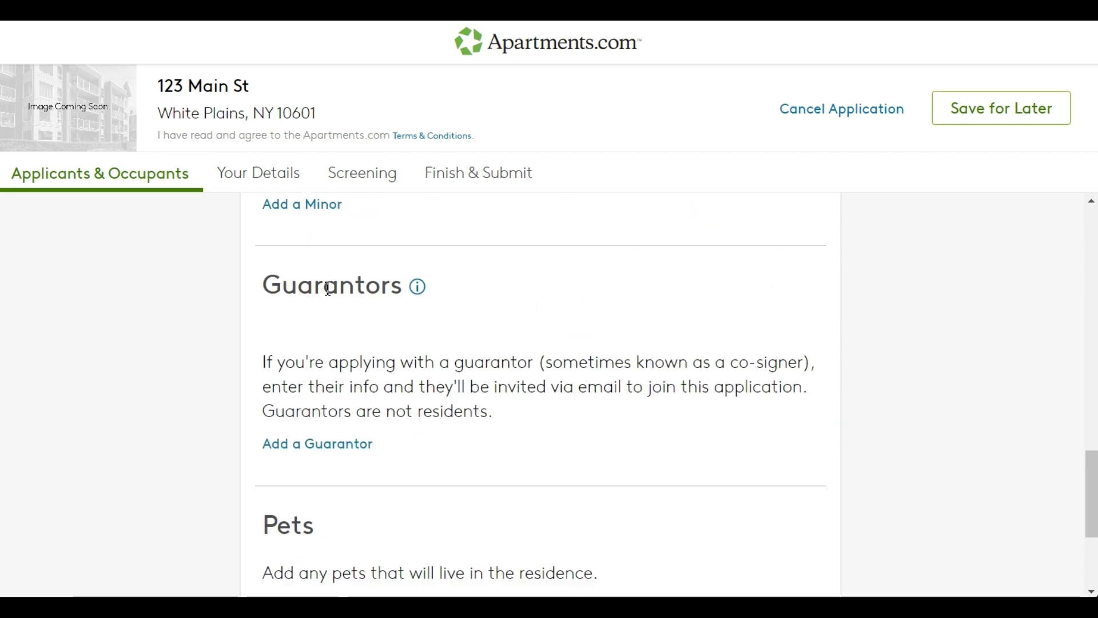
{"action": "scroll", "coordinate": [334, 351], "scroll_direction": "down", "scroll_amount": 2}
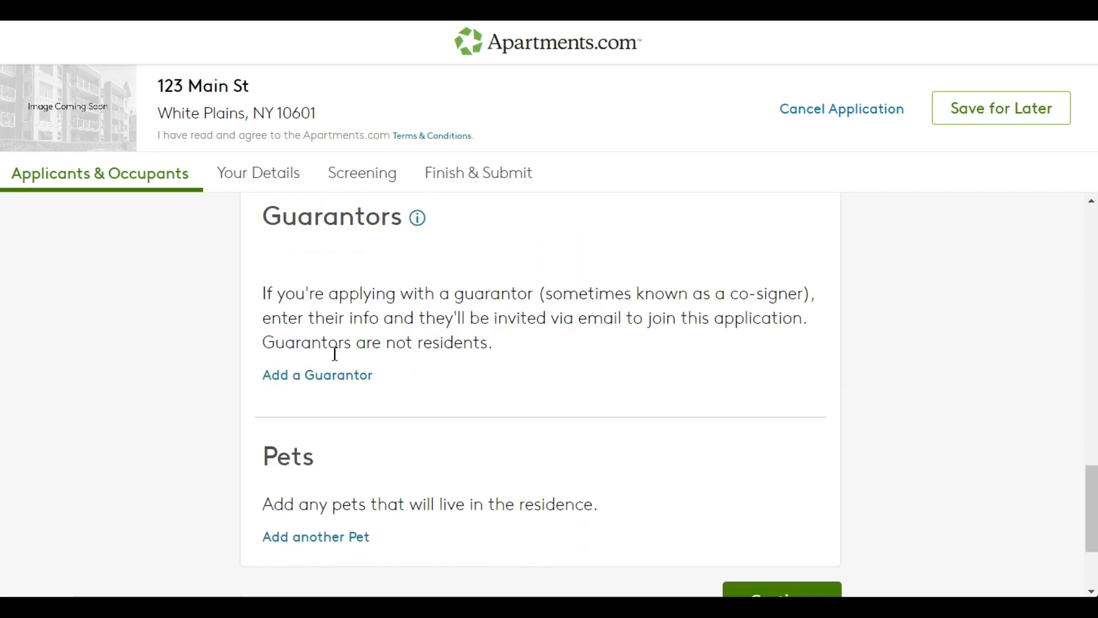
{"action": "scroll", "coordinate": [445, 325], "scroll_direction": "down", "scroll_amount": 2}
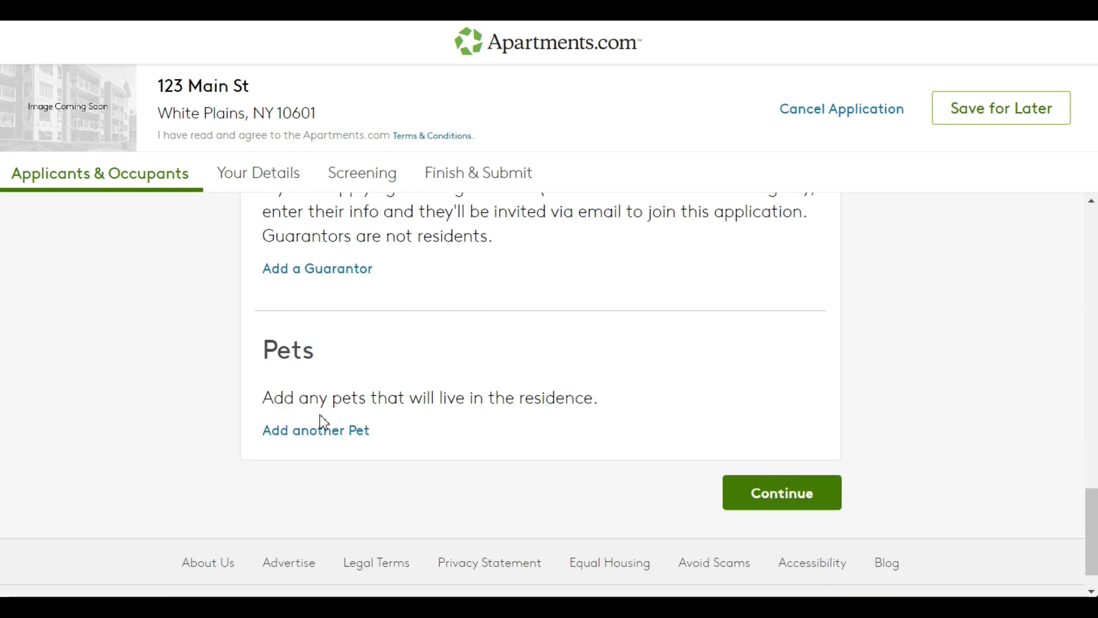
- Add a pet to the application with its type set to Cat, and start the weight entry
{"action": "left_click", "coordinate": [311, 433]}
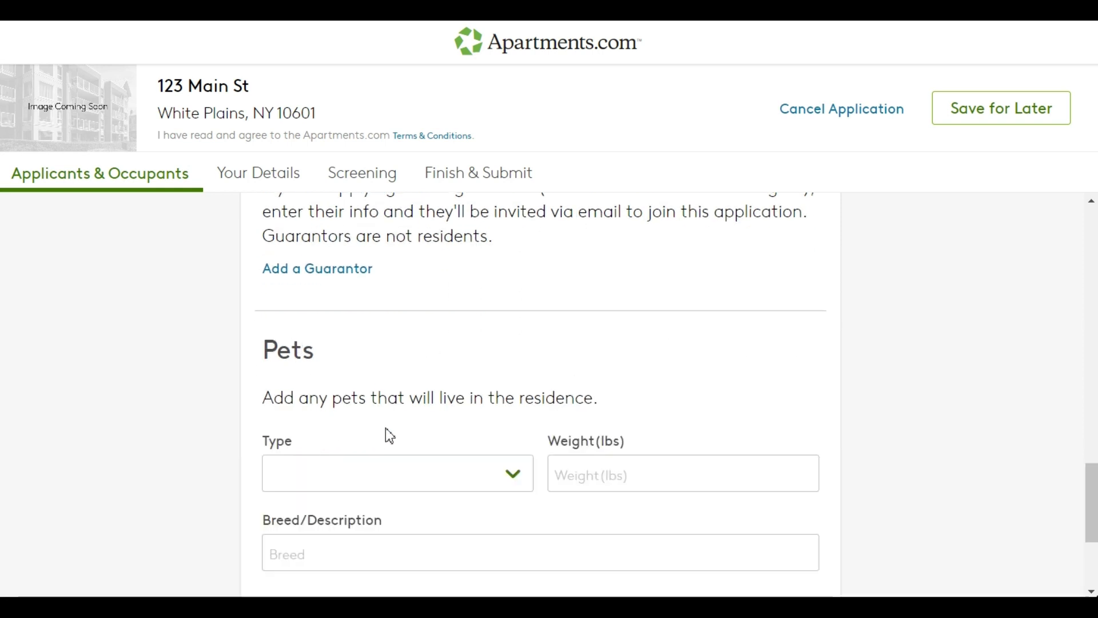
{"action": "scroll", "coordinate": [400, 344], "scroll_direction": "down", "scroll_amount": 4}
{"action": "left_click", "coordinate": [437, 270]}
{"action": "left_click", "coordinate": [372, 299]}
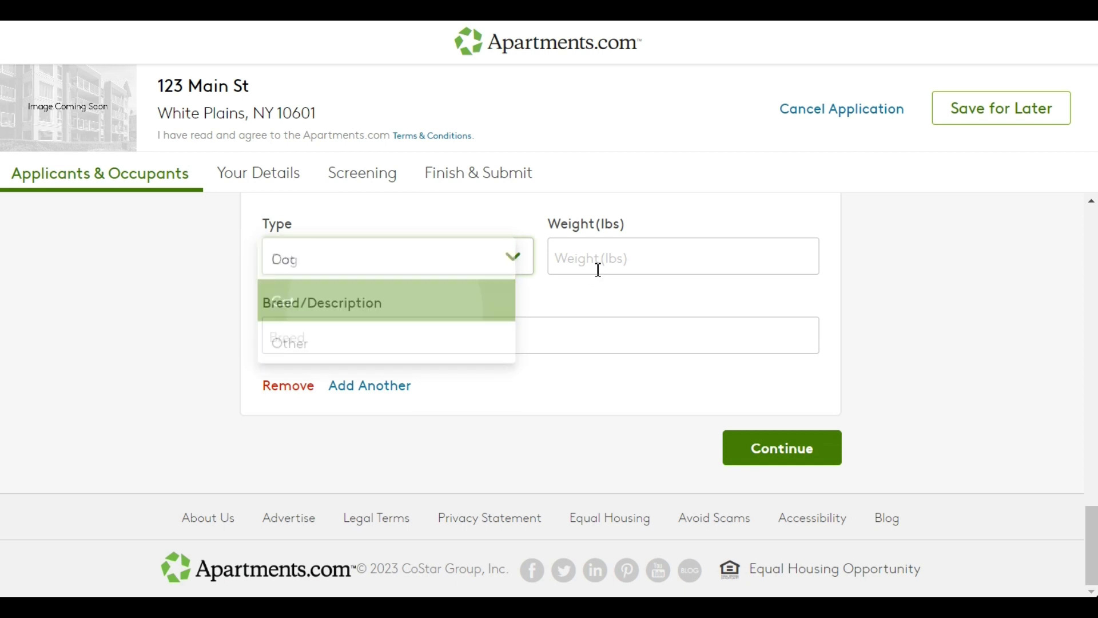
{"action": "left_click", "coordinate": [606, 258]}
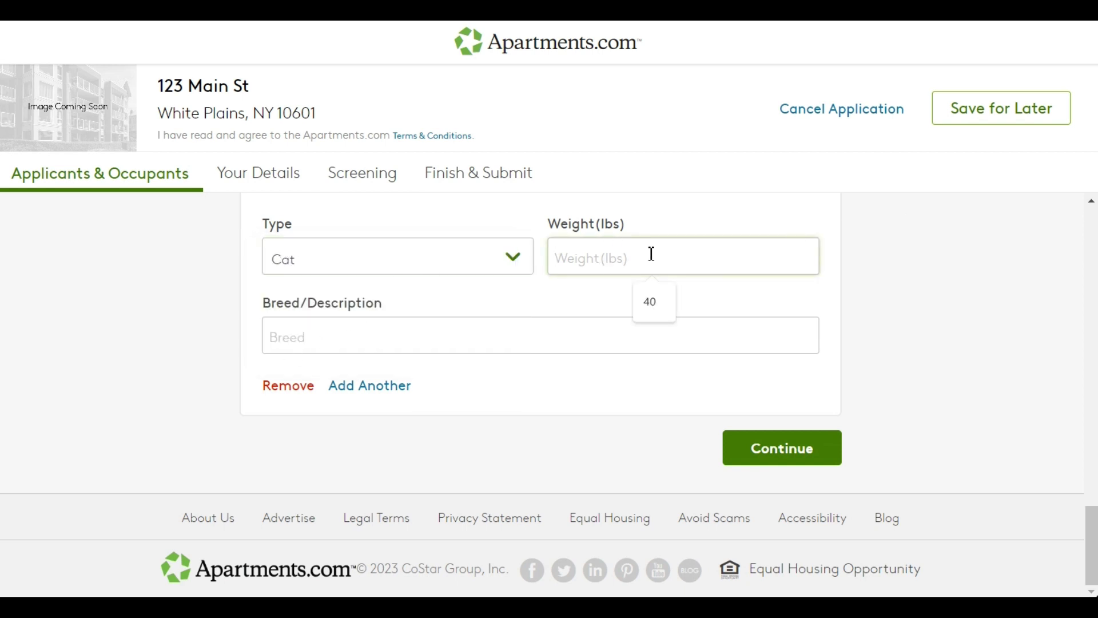
- Finish the Applicants & Occupants section and confirm the applicant list to proceed to Your Details
{"action": "scroll", "coordinate": [472, 360], "scroll_direction": "up", "scroll_amount": 2}
{"action": "left_click", "coordinate": [788, 522]}
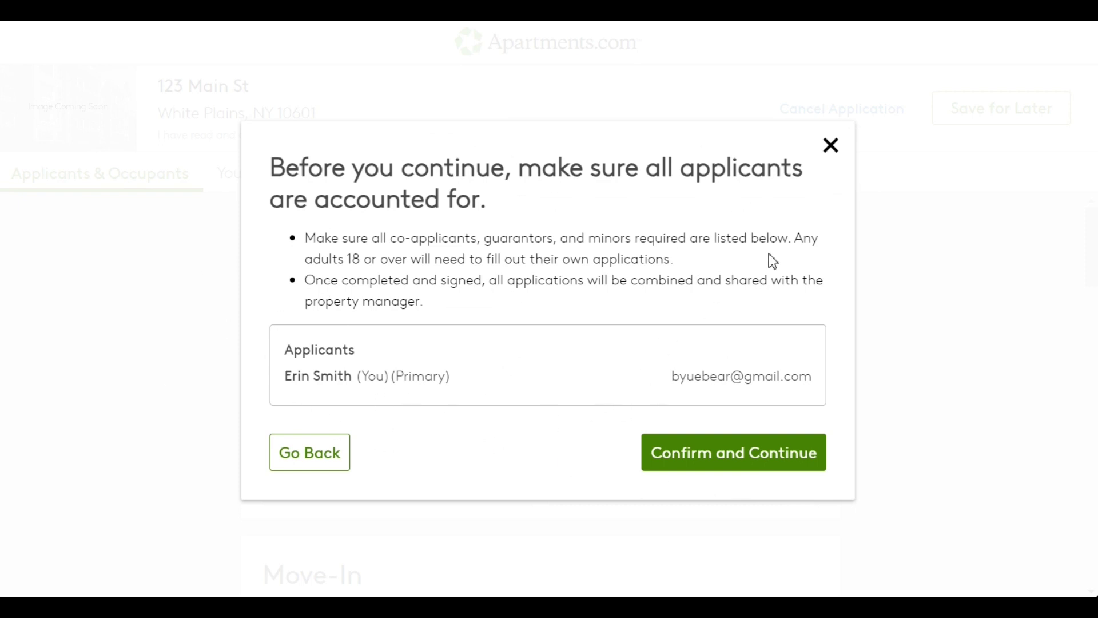
{"action": "left_click", "coordinate": [699, 454]}
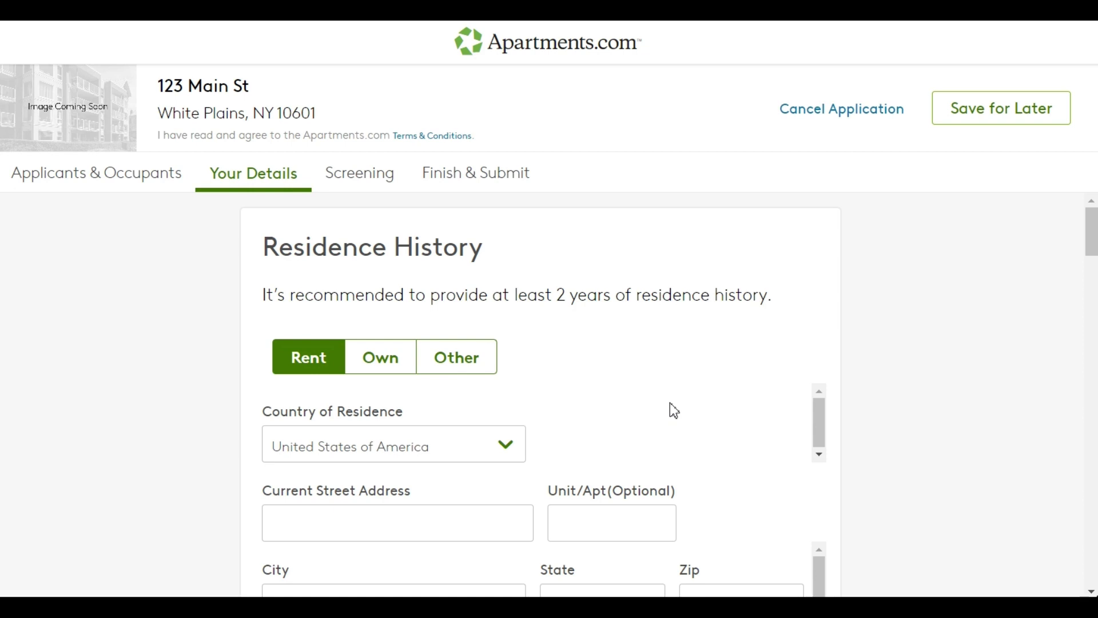
- Examine the Residence History and Employment History fields in the Your Details section of the rental application
{"action": "scroll", "coordinate": [515, 351], "scroll_direction": "down", "scroll_amount": 12}
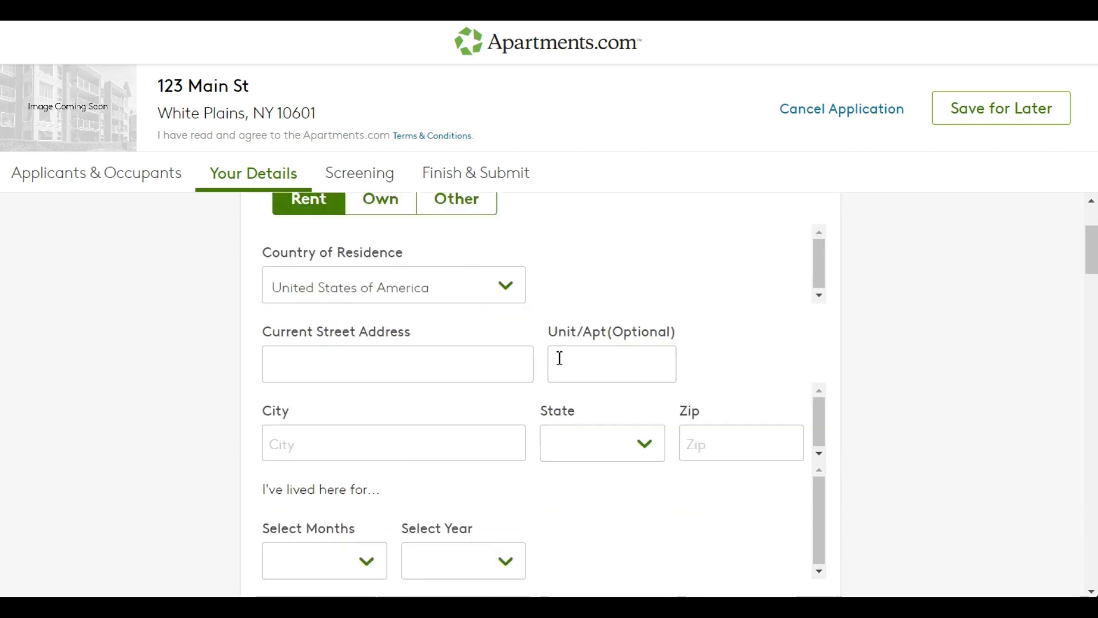
{"action": "scroll", "coordinate": [515, 351], "scroll_direction": "down", "scroll_amount": 5}
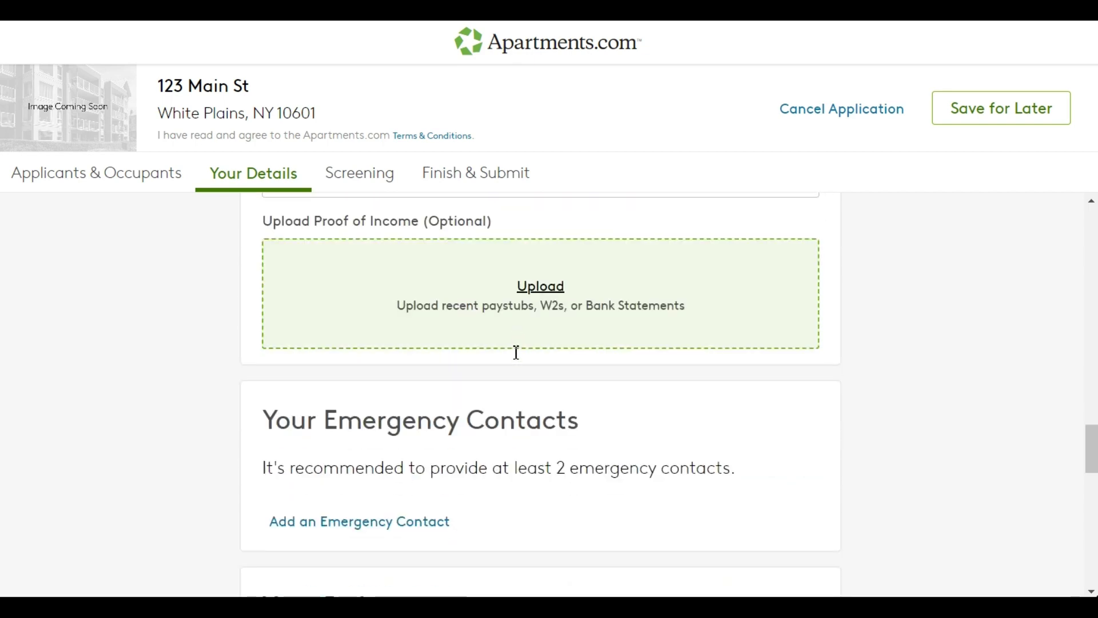
{"action": "scroll", "coordinate": [515, 360], "scroll_direction": "up", "scroll_amount": 10}
{"action": "scroll", "coordinate": [488, 316], "scroll_direction": "down", "scroll_amount": 6}
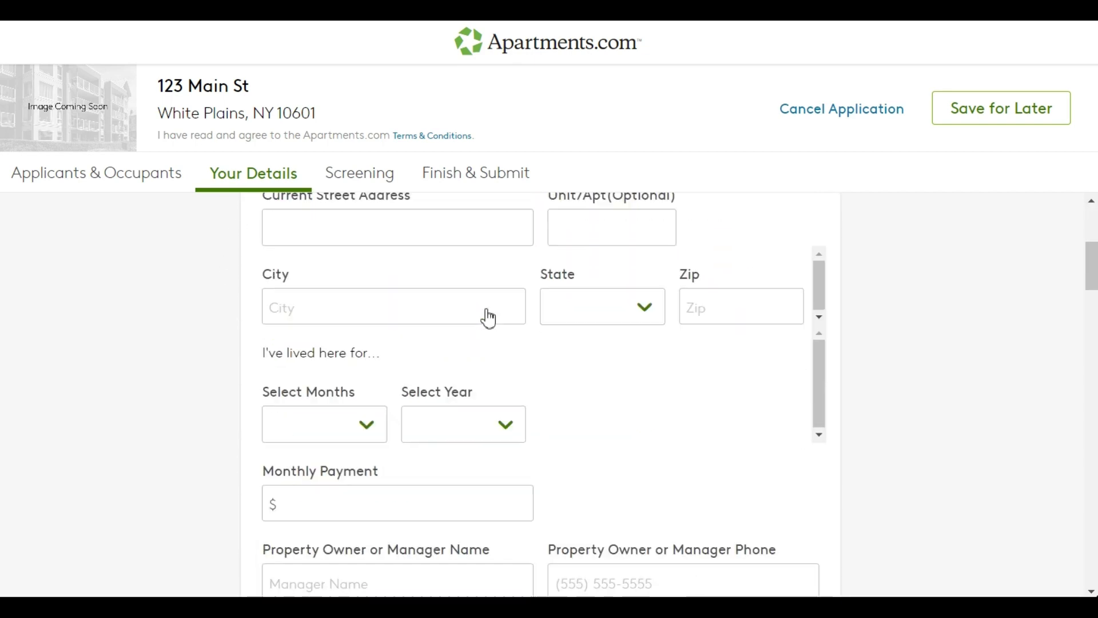
{"action": "scroll", "coordinate": [589, 326], "scroll_direction": "down", "scroll_amount": 2}
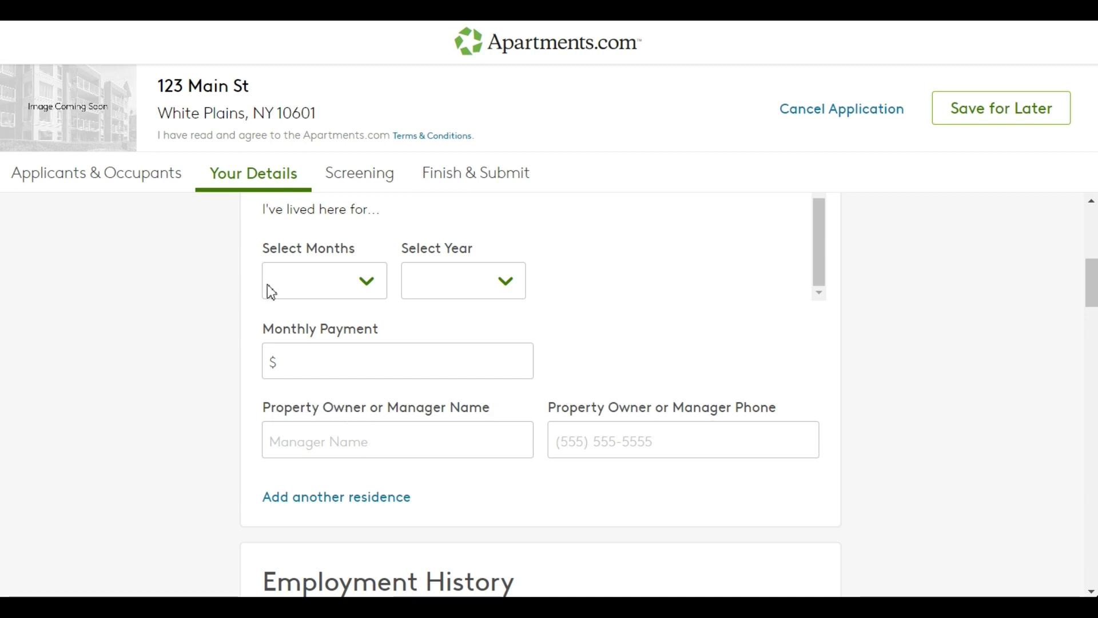
{"action": "scroll", "coordinate": [481, 370], "scroll_direction": "down", "scroll_amount": 8}
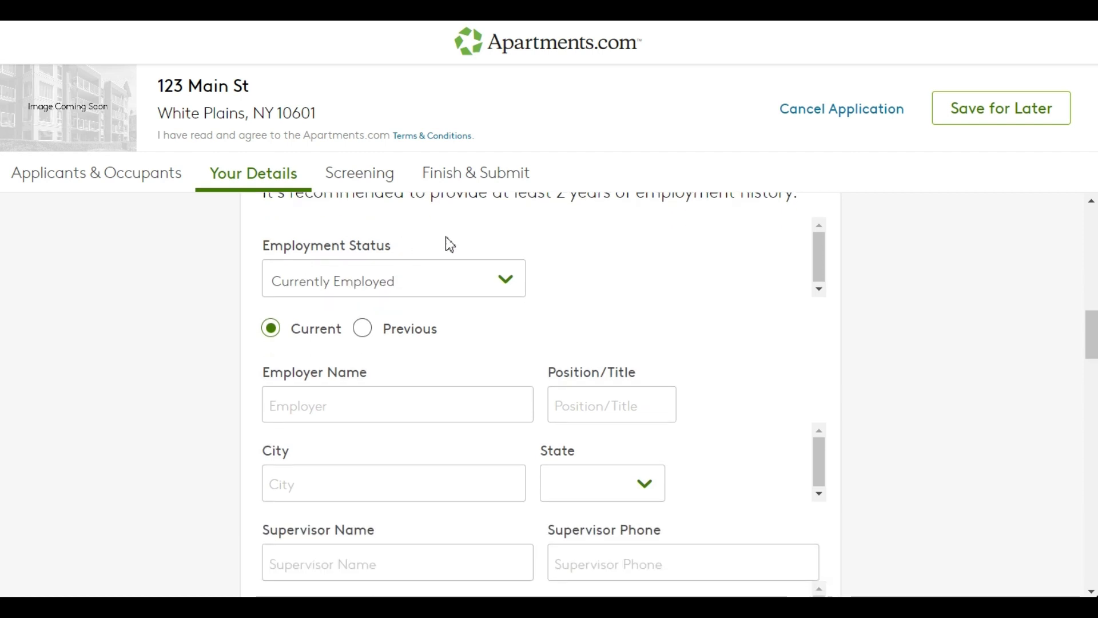
{"action": "scroll", "coordinate": [635, 343], "scroll_direction": "down", "scroll_amount": 5}
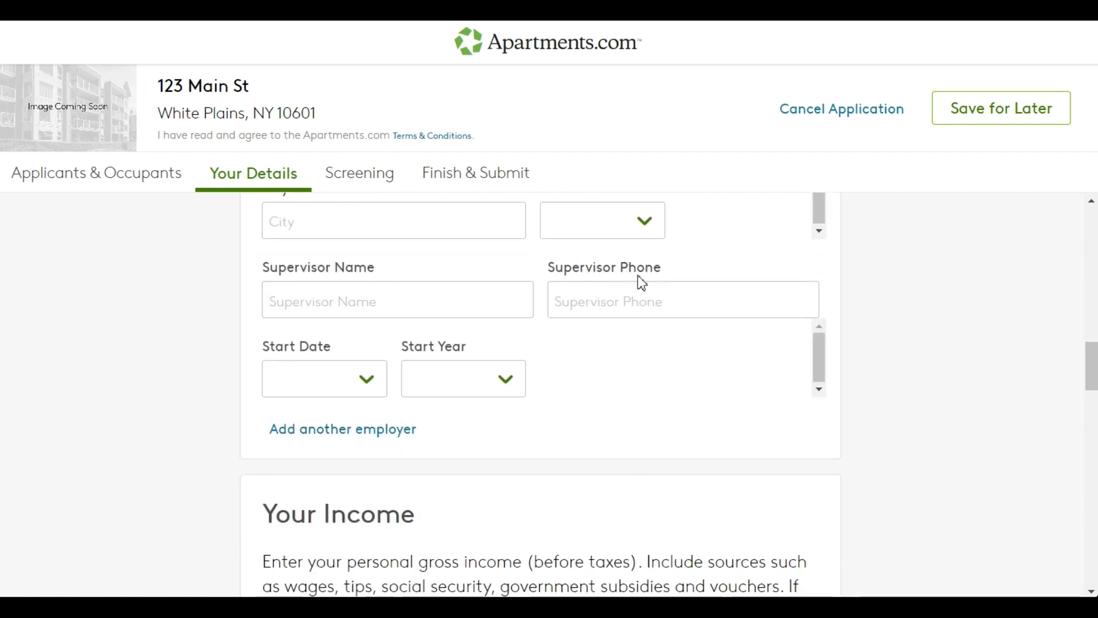
{"action": "scroll", "coordinate": [495, 326], "scroll_direction": "up", "scroll_amount": 3}
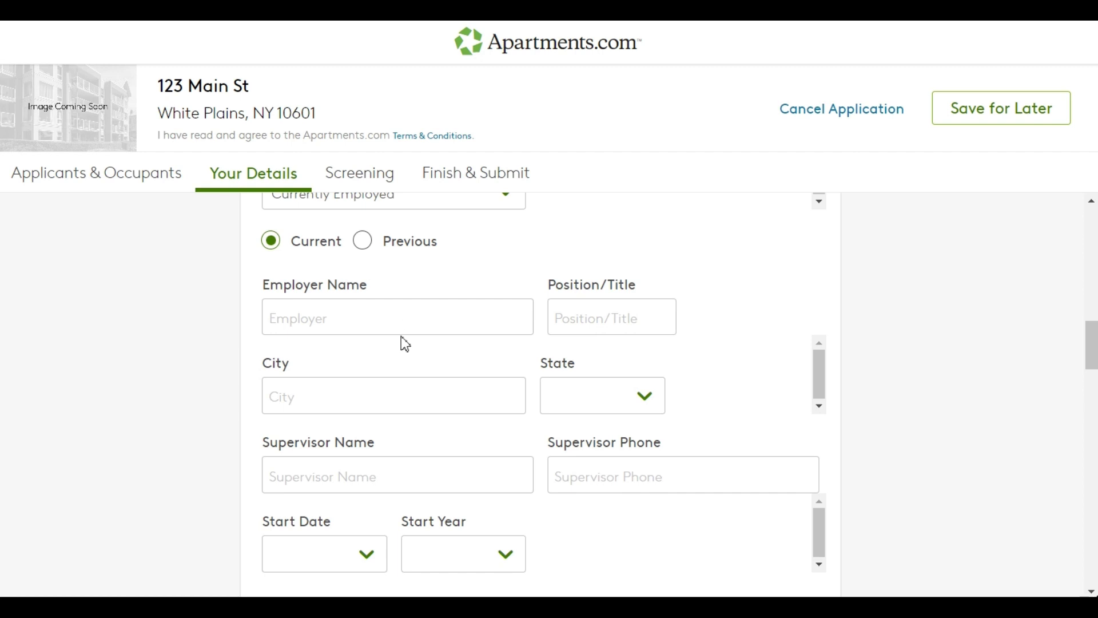
- Review the Your Income section, including annual income, optional comments and the proof of income upload
{"action": "scroll", "coordinate": [534, 323], "scroll_direction": "down", "scroll_amount": 10}
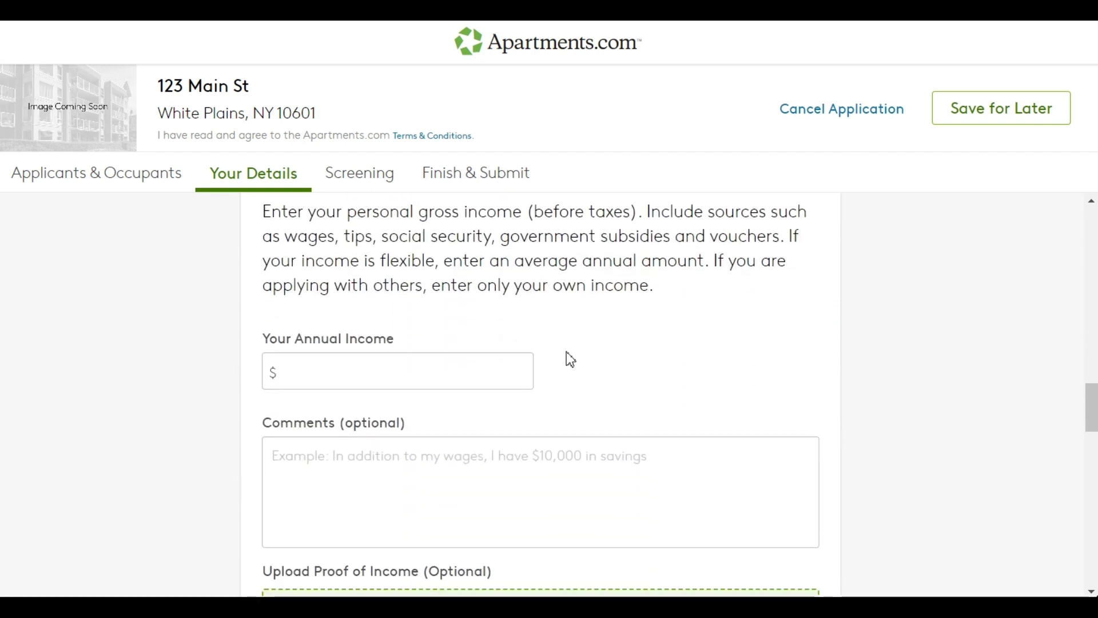
{"action": "scroll", "coordinate": [567, 358], "scroll_direction": "down", "scroll_amount": 3}
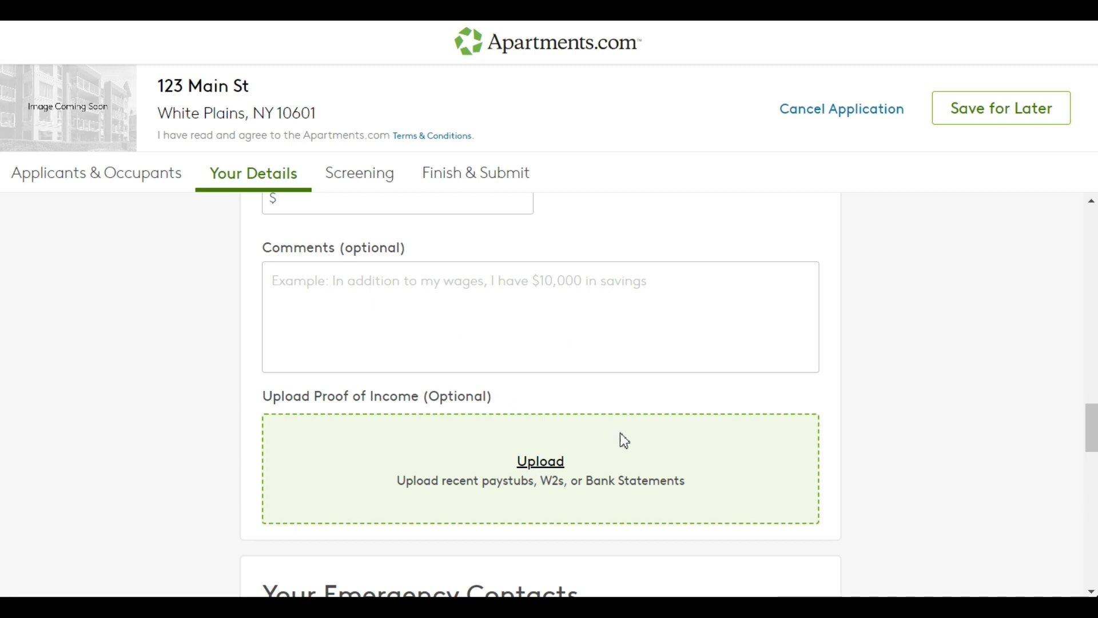
{"action": "scroll", "coordinate": [404, 381], "scroll_direction": "up", "scroll_amount": 2}
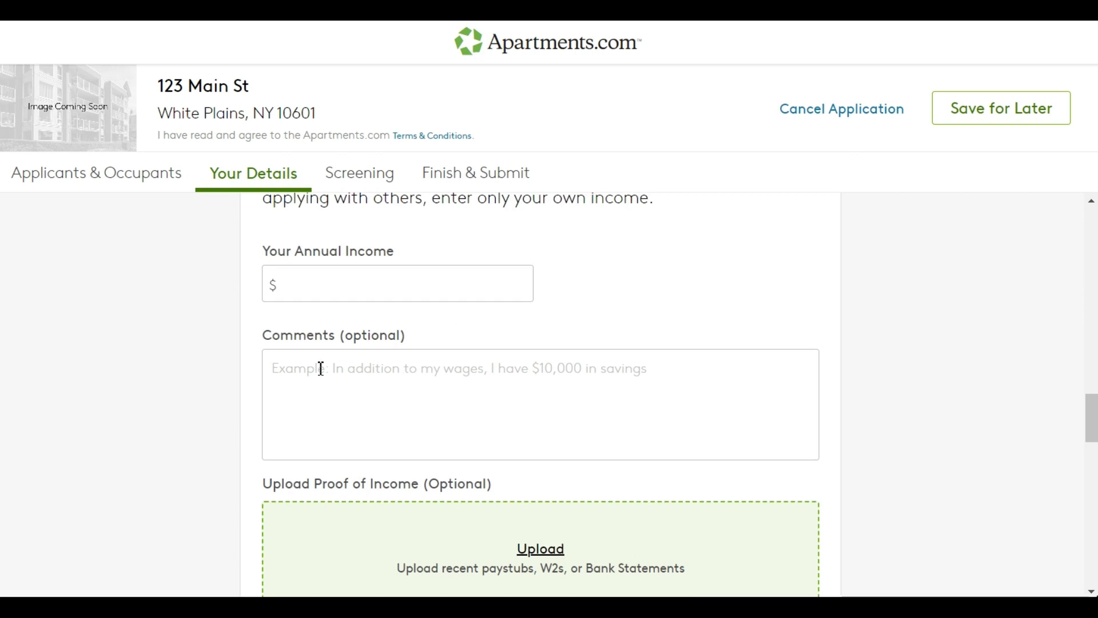
{"action": "scroll", "coordinate": [419, 492], "scroll_direction": "down", "scroll_amount": 2}
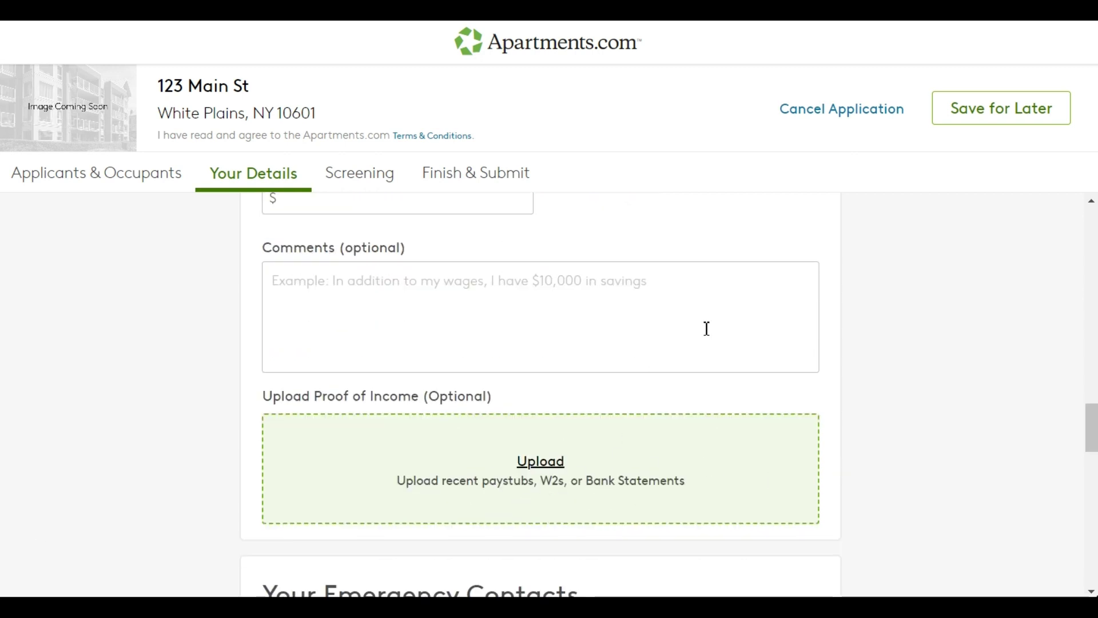
{"action": "scroll", "coordinate": [476, 383], "scroll_direction": "up", "scroll_amount": 2}
{"action": "scroll", "coordinate": [474, 311], "scroll_direction": "down", "scroll_amount": 6}
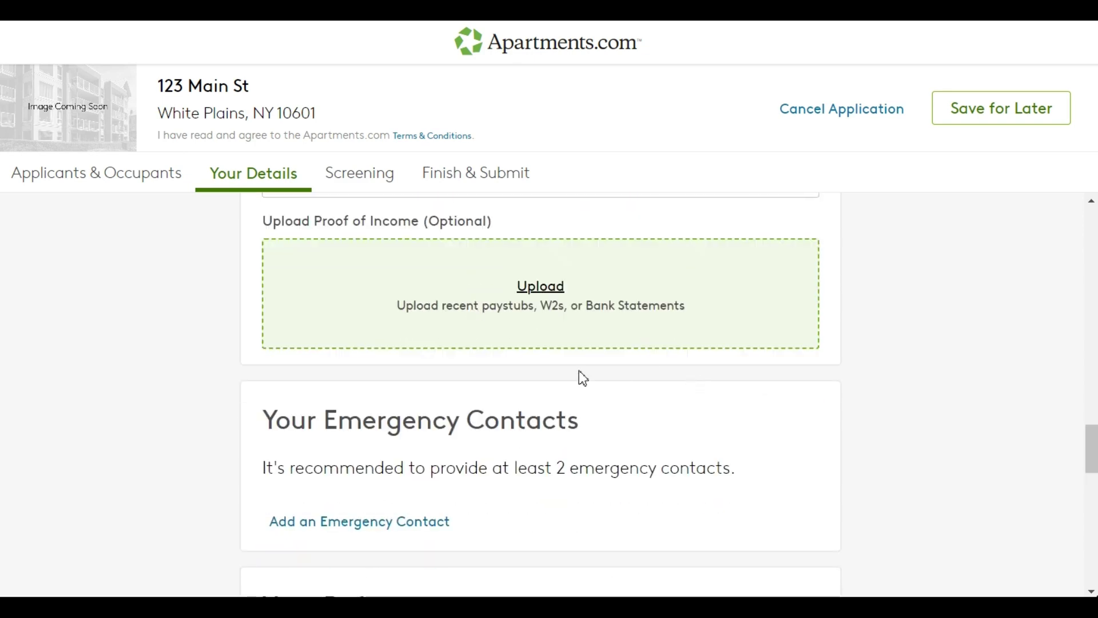
- Examine the emergency contacts, references, identification and vehicle sections of the application
{"action": "scroll", "coordinate": [408, 365], "scroll_direction": "down", "scroll_amount": 4}
{"action": "scroll", "coordinate": [767, 365], "scroll_direction": "down", "scroll_amount": 6}
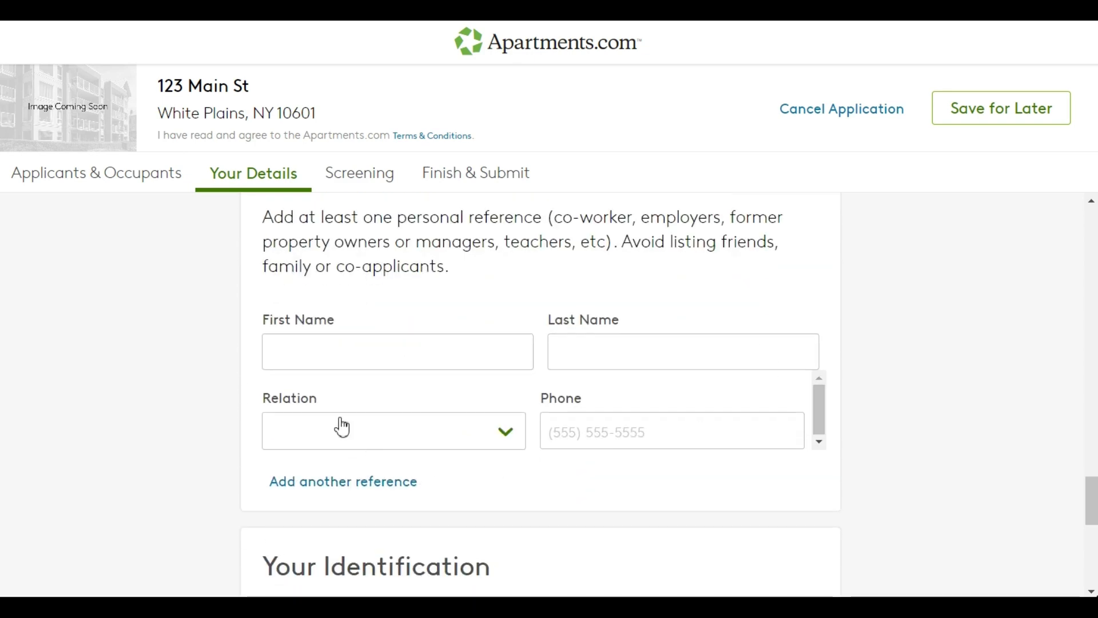
{"action": "scroll", "coordinate": [338, 400], "scroll_direction": "up", "scroll_amount": 2}
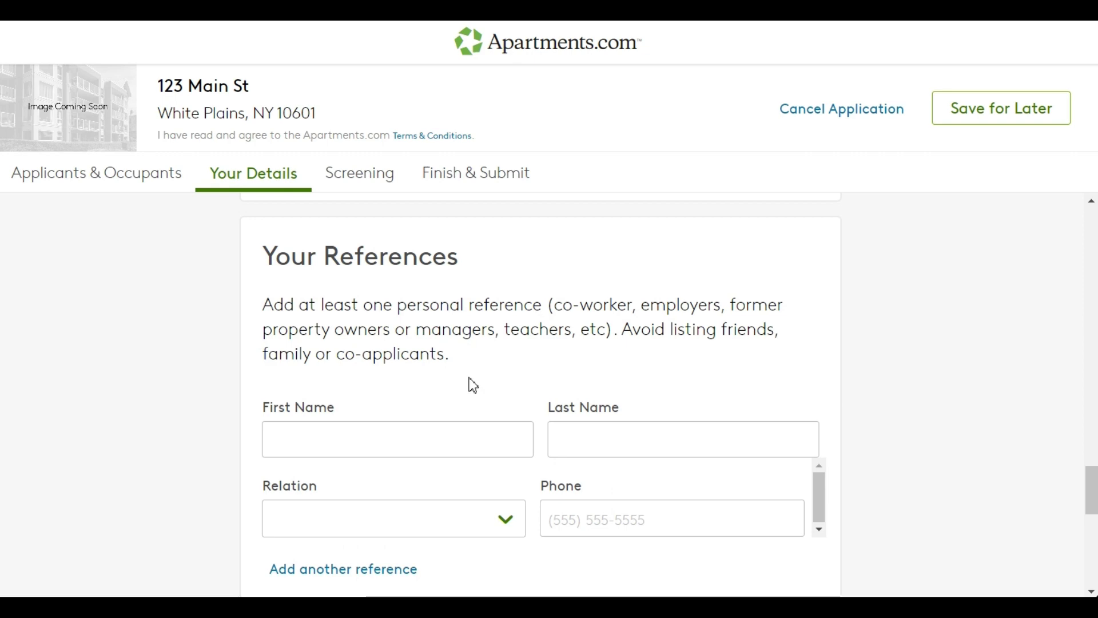
{"action": "scroll", "coordinate": [527, 469], "scroll_direction": "up", "scroll_amount": 6}
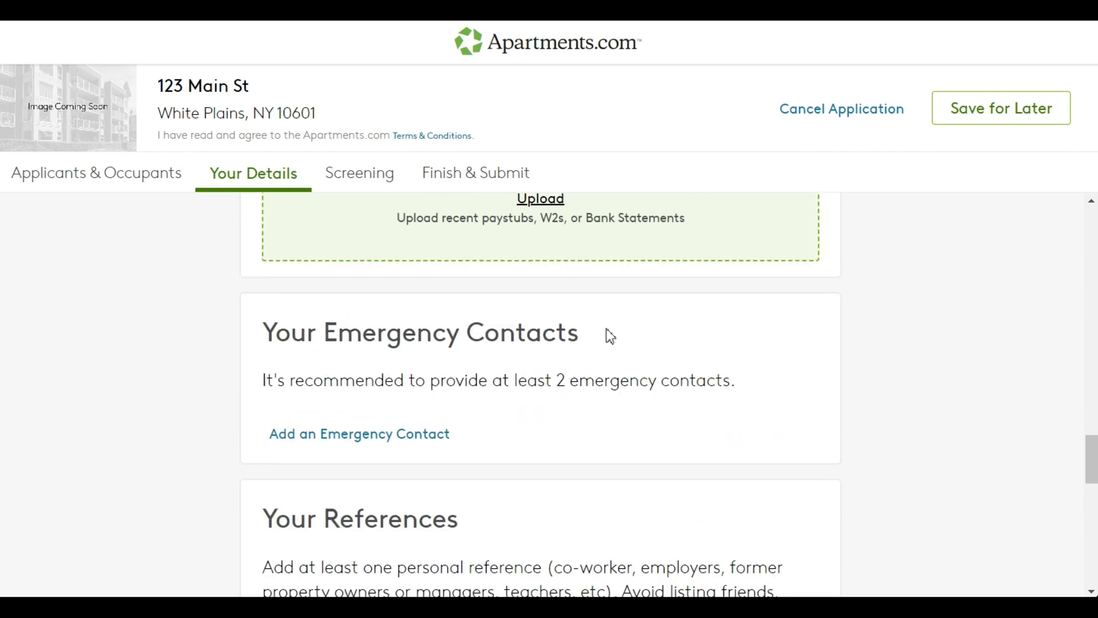
{"action": "scroll", "coordinate": [611, 336], "scroll_direction": "down", "scroll_amount": 6}
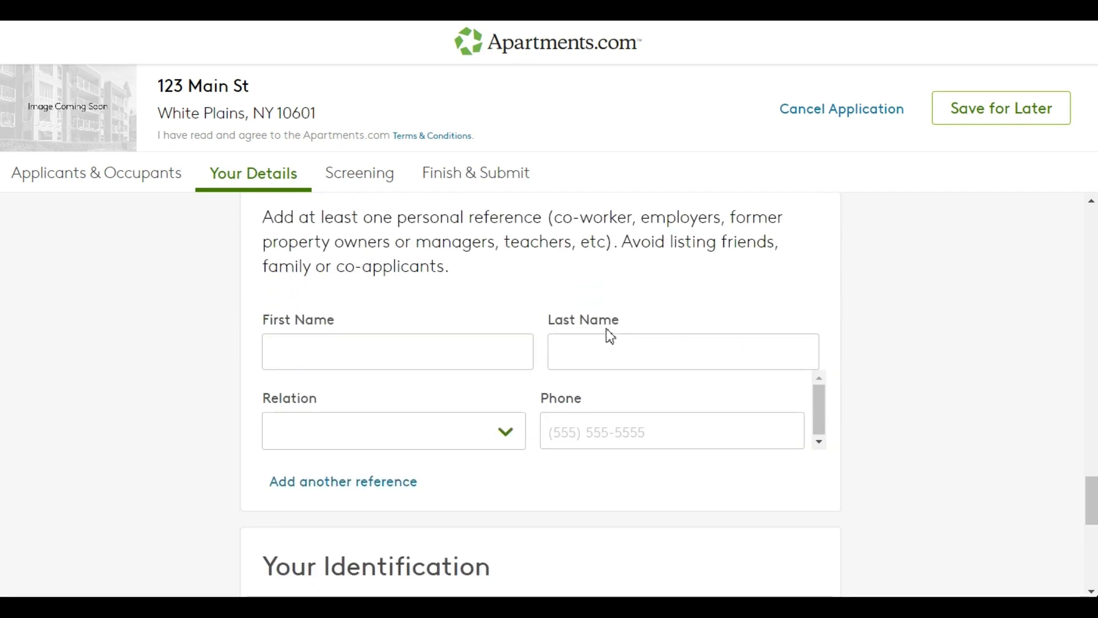
{"action": "scroll", "coordinate": [611, 337], "scroll_direction": "down", "scroll_amount": 3}
{"action": "scroll", "coordinate": [611, 336], "scroll_direction": "down", "scroll_amount": 1}
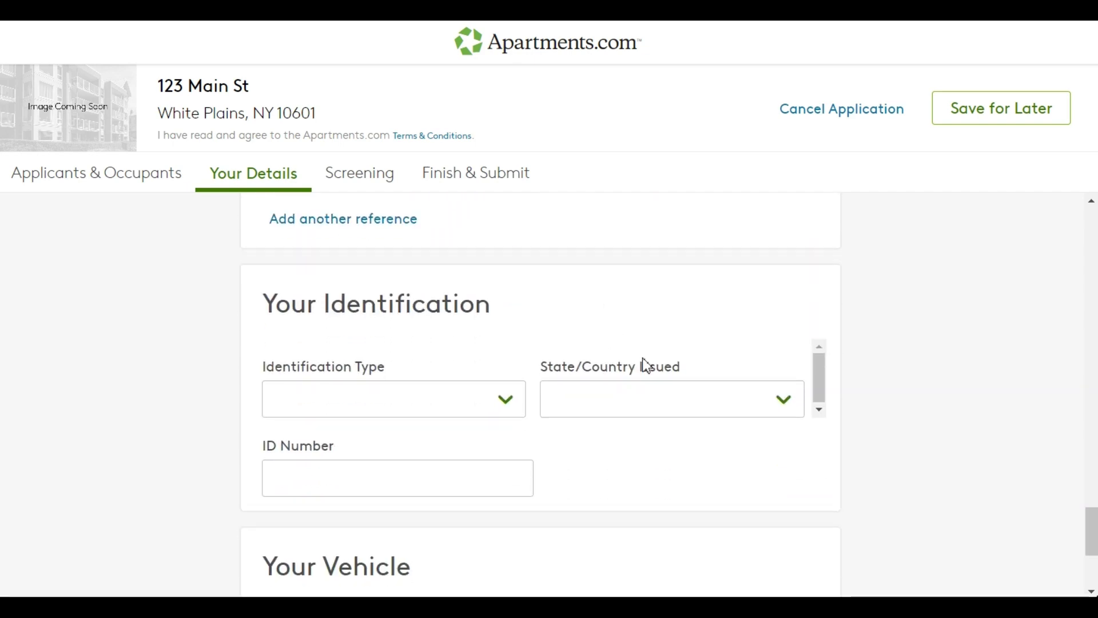
{"action": "scroll", "coordinate": [643, 366], "scroll_direction": "up", "scroll_amount": 5}
{"action": "scroll", "coordinate": [643, 372], "scroll_direction": "down", "scroll_amount": 9}
{"action": "scroll", "coordinate": [290, 311], "scroll_direction": "up", "scroll_amount": 4}
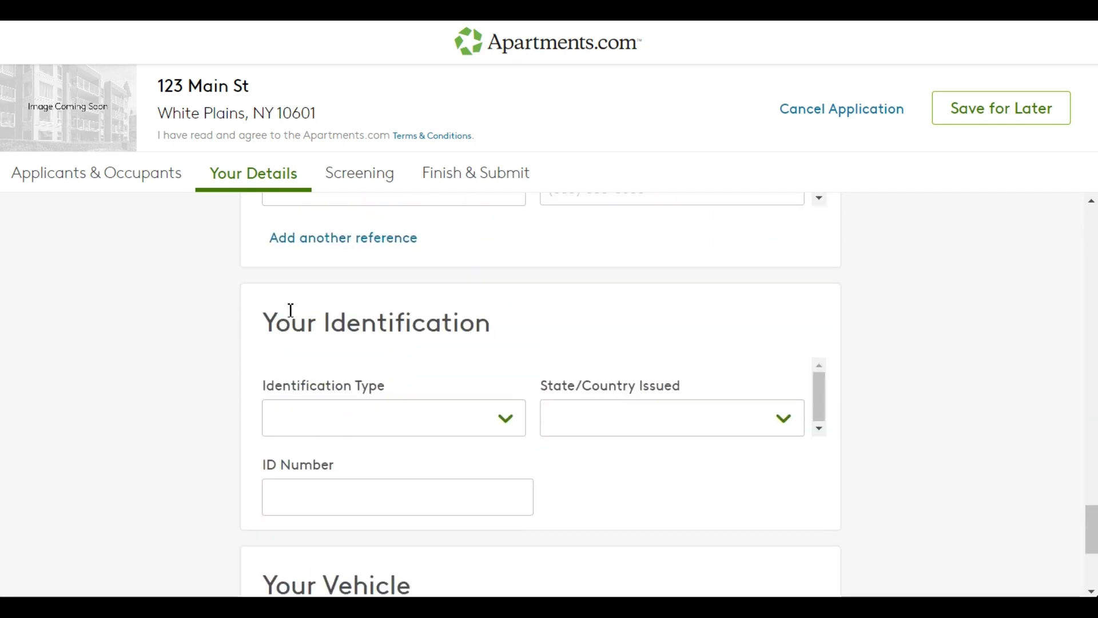
{"action": "scroll", "coordinate": [333, 376], "scroll_direction": "down", "scroll_amount": 3}
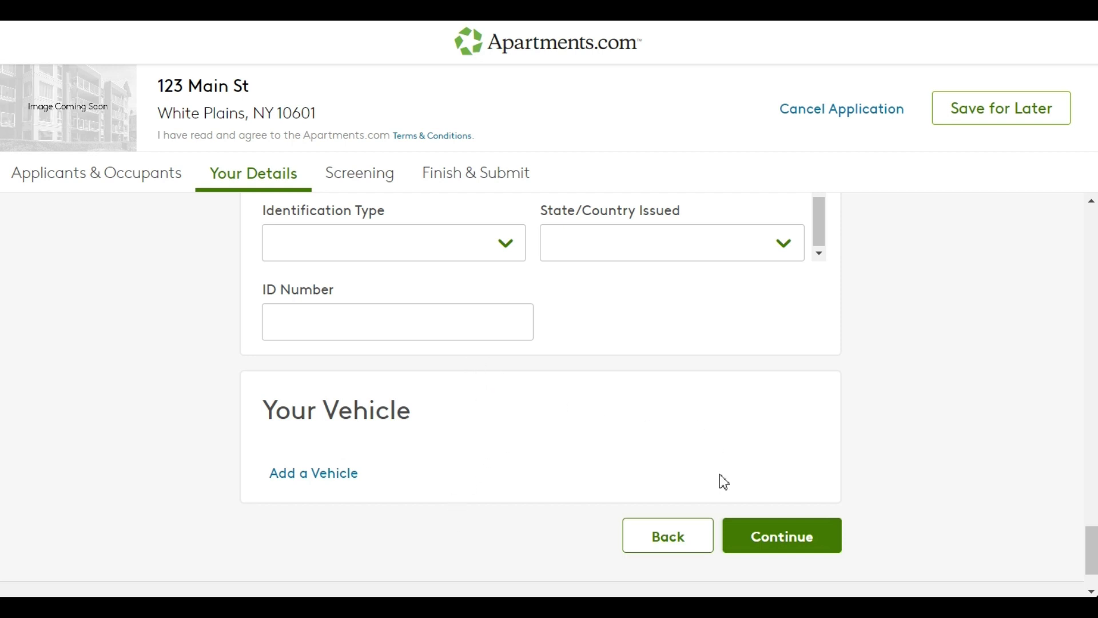
- Proceed from Your Details to Screening and review the Social Security number, date of birth and Screening Agreement sections
{"action": "left_click", "coordinate": [784, 540]}
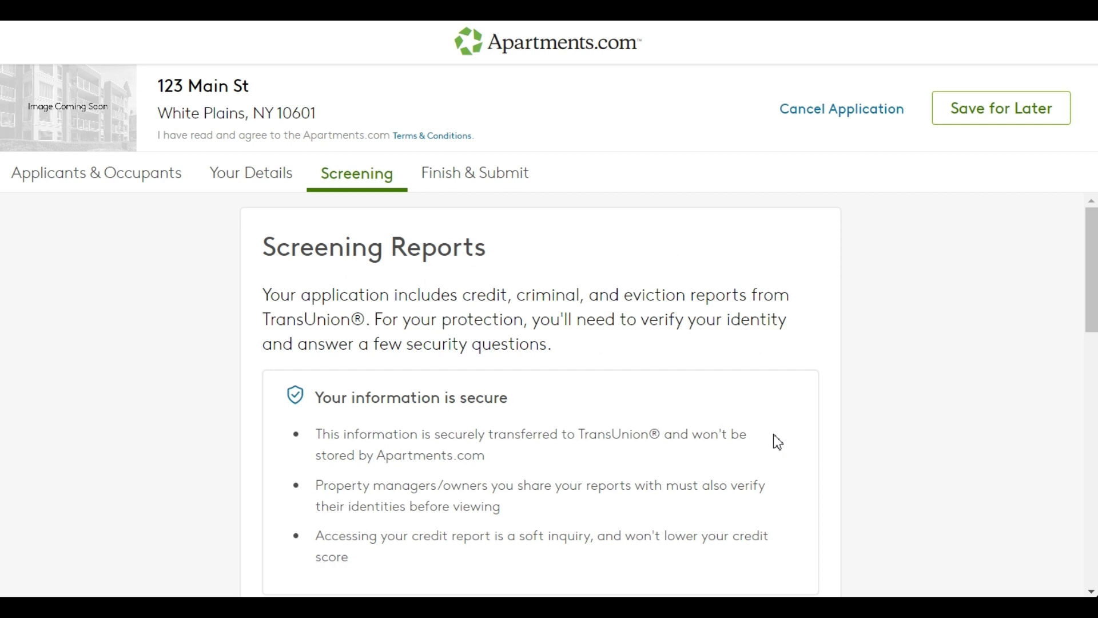
{"action": "scroll", "coordinate": [412, 332], "scroll_direction": "down", "scroll_amount": 3}
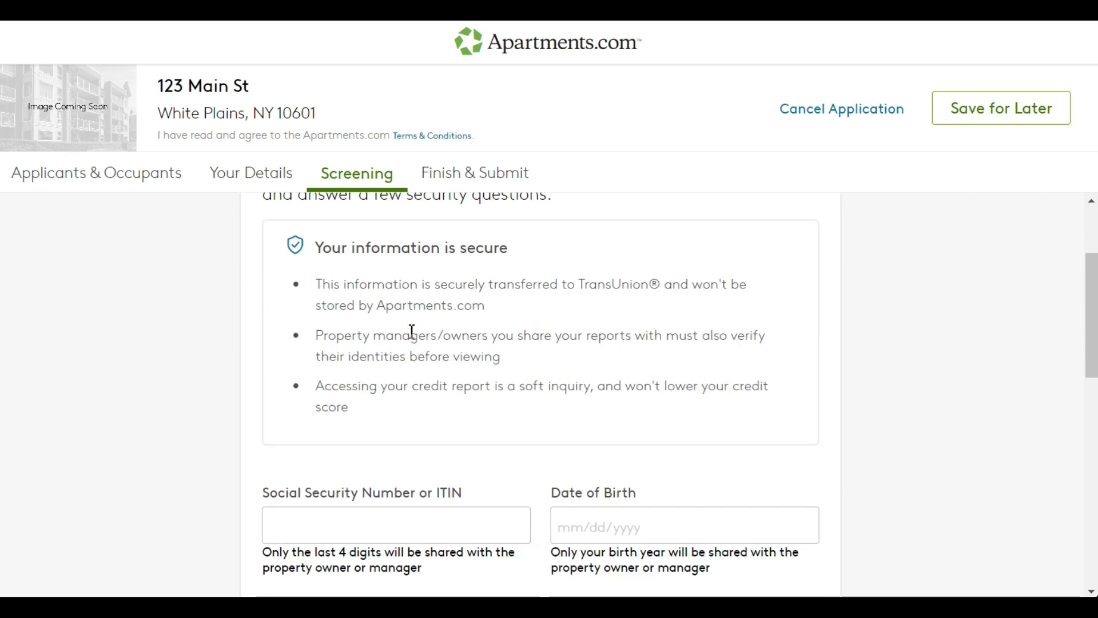
{"action": "scroll", "coordinate": [412, 332], "scroll_direction": "down", "scroll_amount": 2}
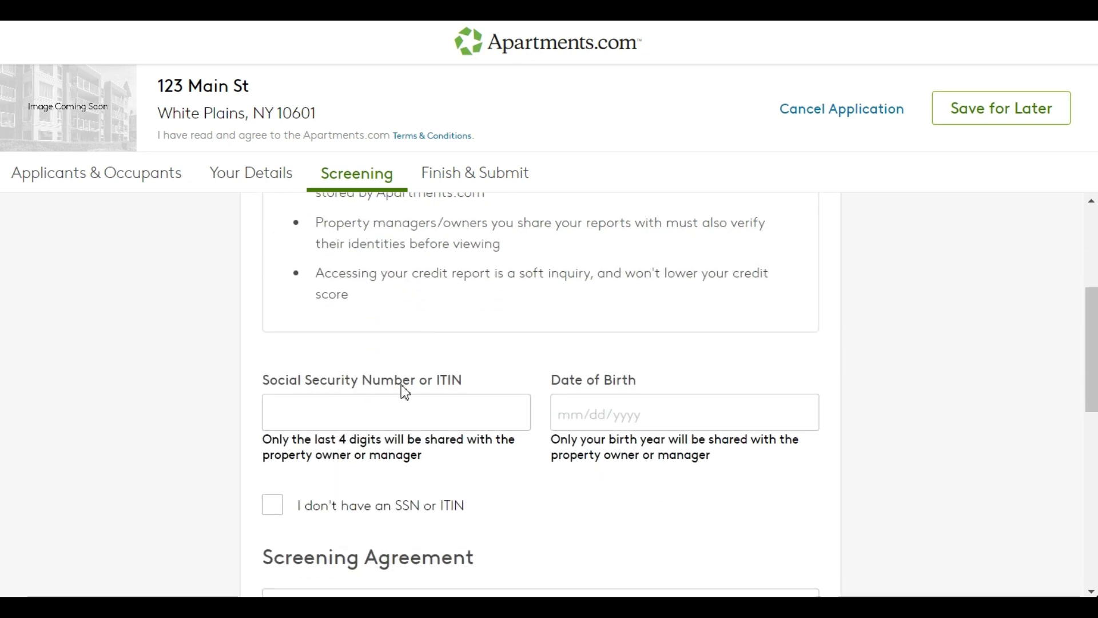
{"action": "scroll", "coordinate": [698, 385], "scroll_direction": "down", "scroll_amount": 5}
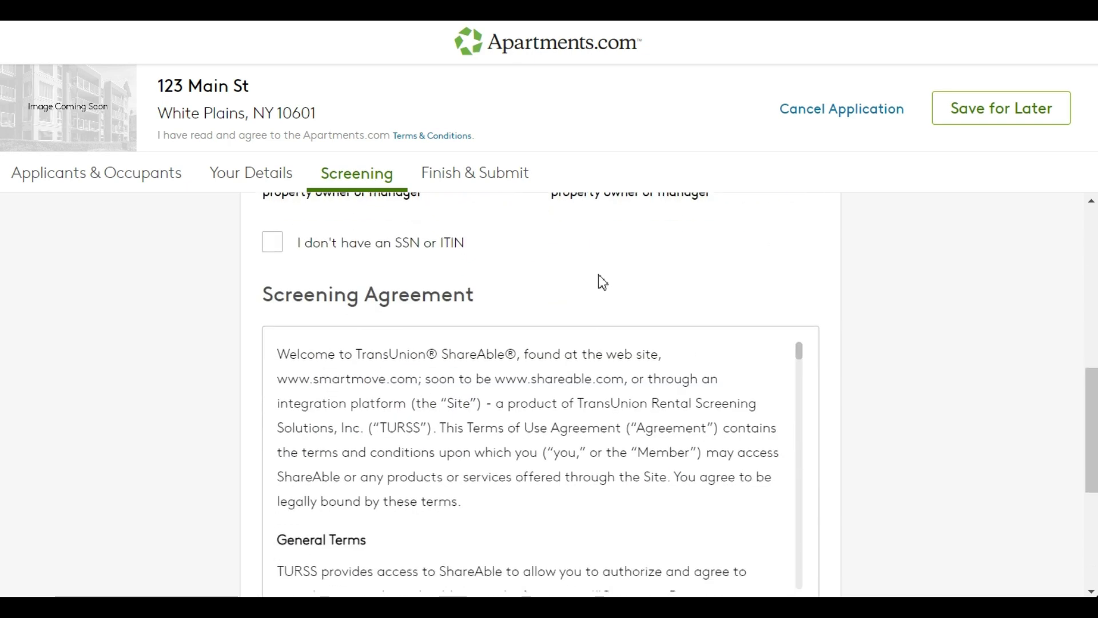
{"action": "scroll", "coordinate": [722, 399], "scroll_direction": "down", "scroll_amount": 5}
{"action": "scroll", "coordinate": [853, 380], "scroll_direction": "down", "scroll_amount": 5}
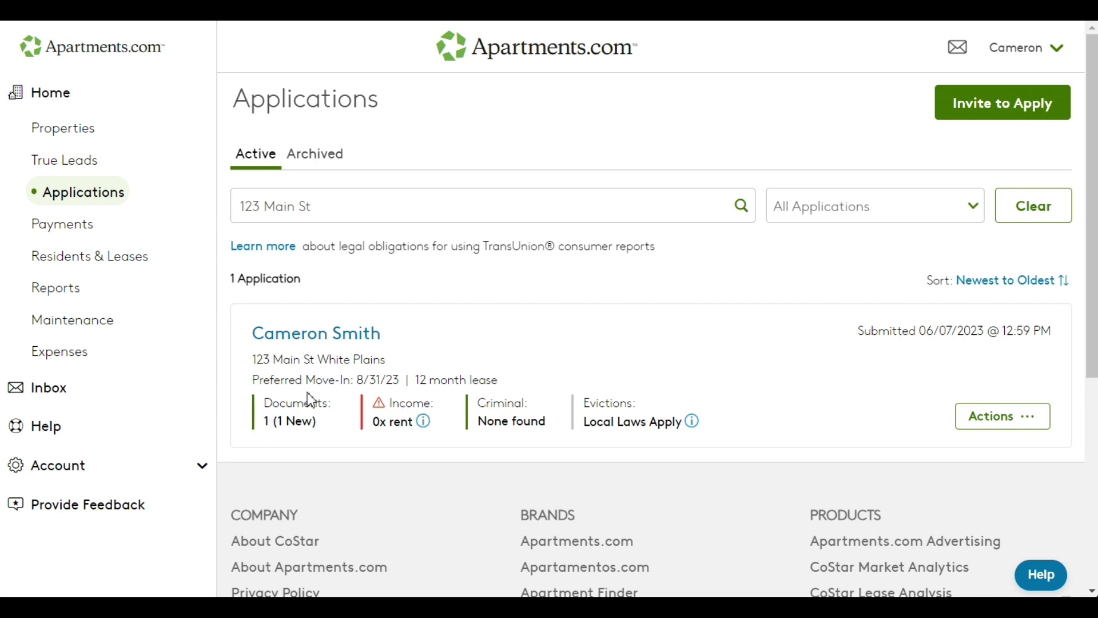
- Open the Sample Apartments.com Tenant Screening Report and review the applicant information, aliases and address history in its credit report
{"action": "left_click", "coordinate": [297, 435]}
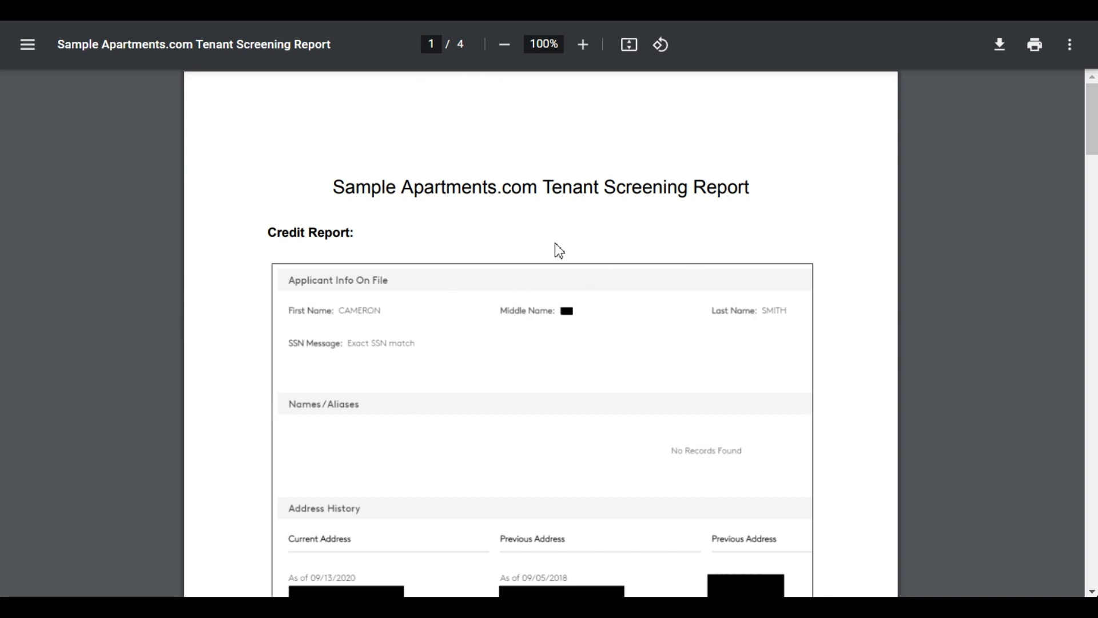
{"action": "scroll", "coordinate": [517, 329], "scroll_direction": "down", "scroll_amount": 1}
{"action": "scroll", "coordinate": [513, 322], "scroll_direction": "down", "scroll_amount": 1}
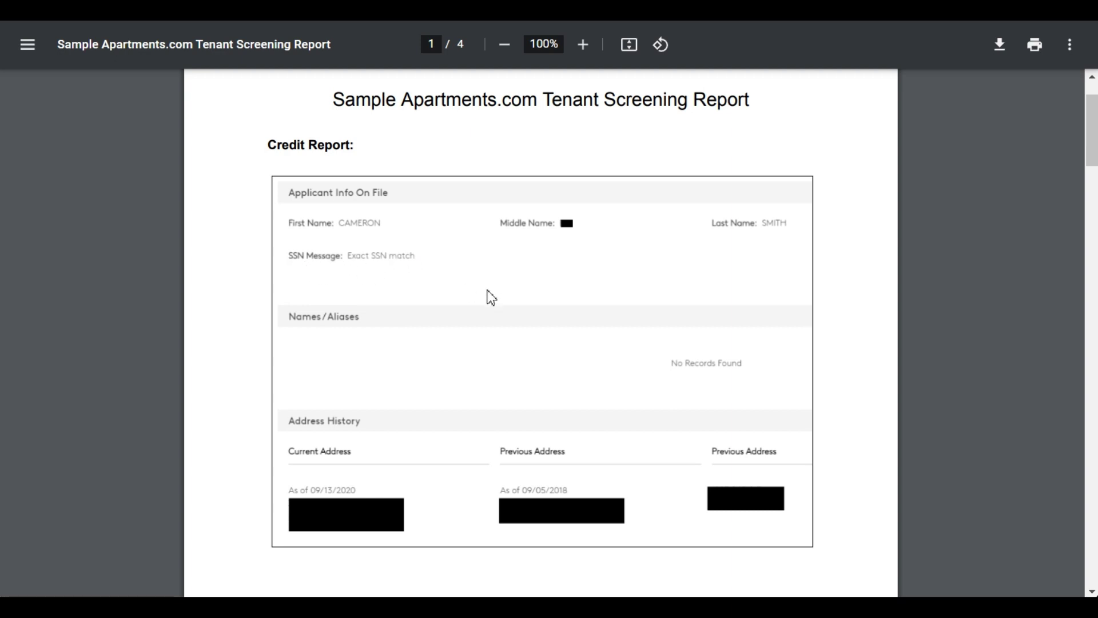
{"action": "scroll", "coordinate": [486, 297], "scroll_direction": "down", "scroll_amount": 3}
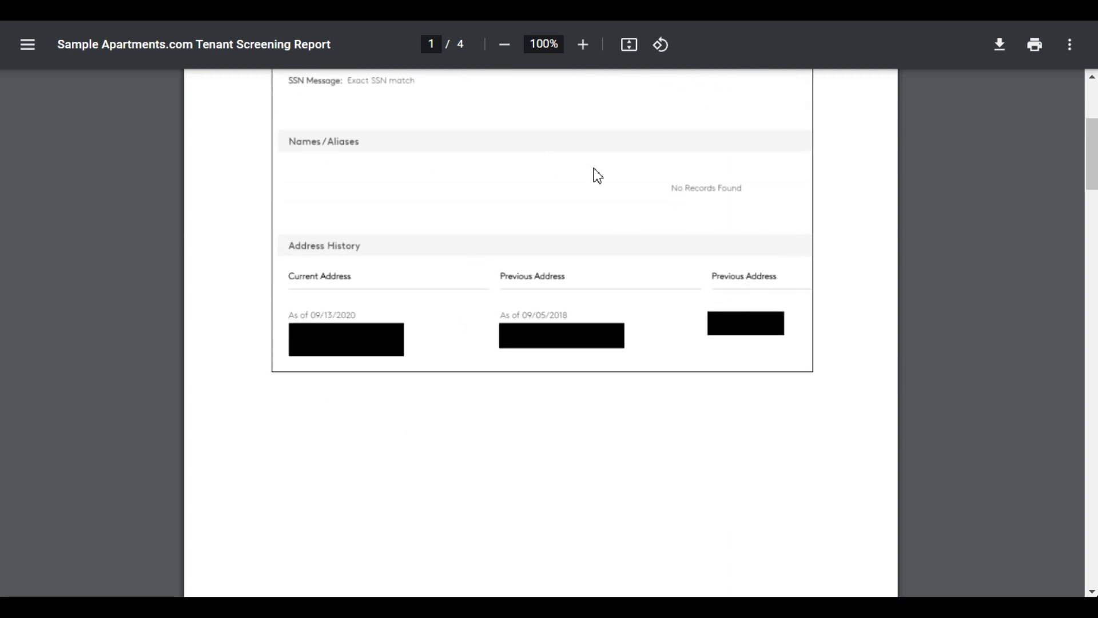
{"action": "scroll", "coordinate": [775, 362], "scroll_direction": "down", "scroll_amount": 7}
{"action": "scroll", "coordinate": [751, 350], "scroll_direction": "down", "scroll_amount": 7}
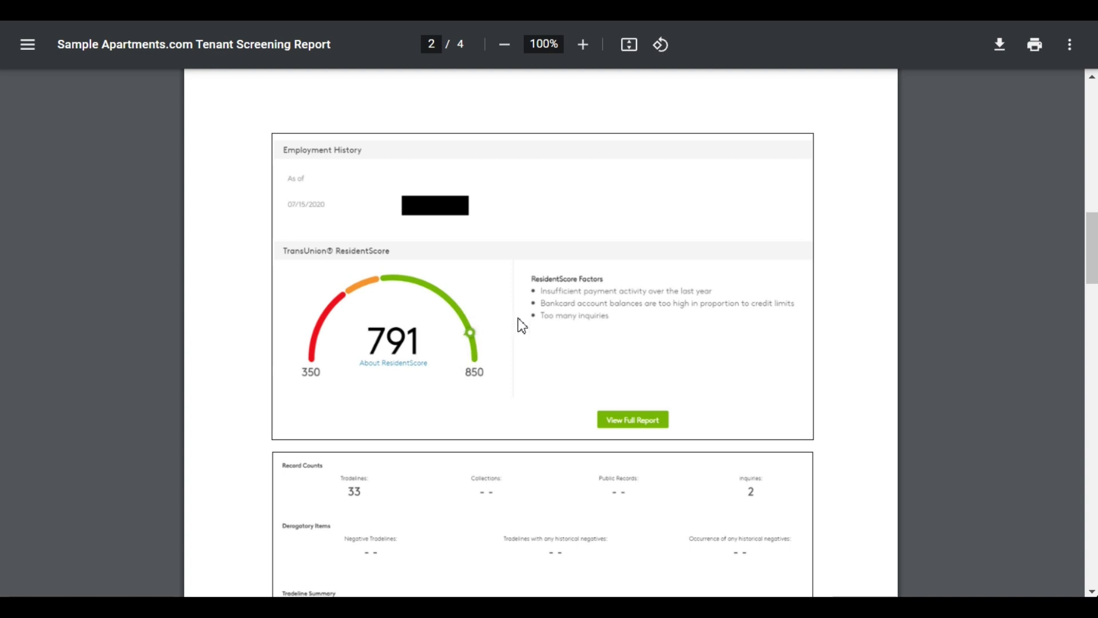
- Examine the TransUnion ResidentScore, record counts, derogatory items and tradeline summary in the credit report
{"action": "scroll", "coordinate": [572, 332], "scroll_direction": "down", "scroll_amount": 1}
{"action": "scroll", "coordinate": [625, 343], "scroll_direction": "down", "scroll_amount": 2}
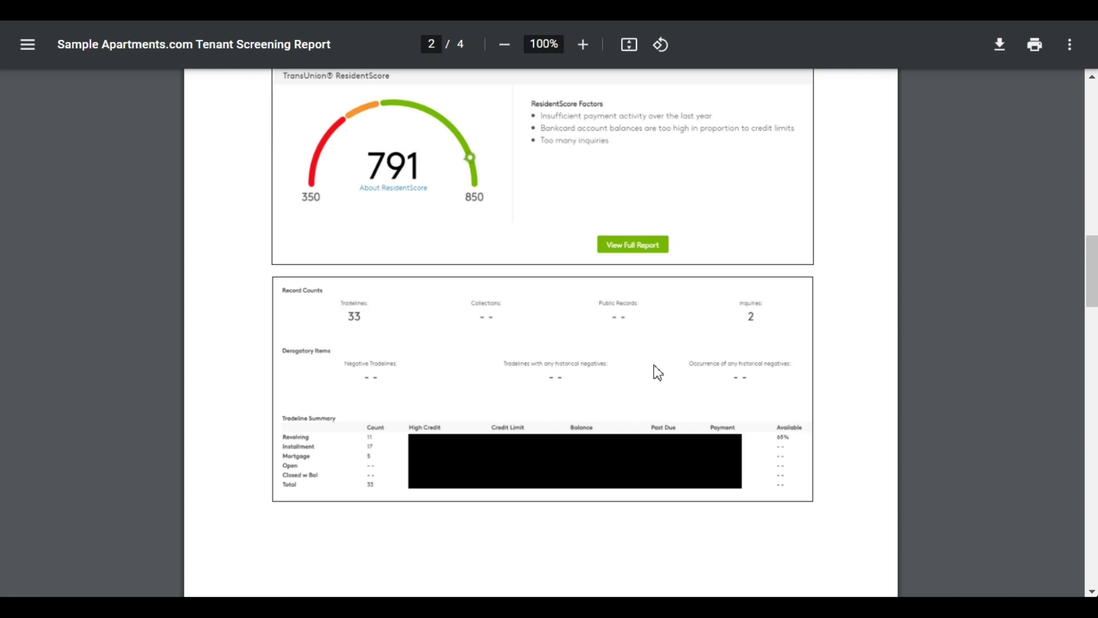
{"action": "scroll", "coordinate": [579, 455], "scroll_direction": "down", "scroll_amount": 3}
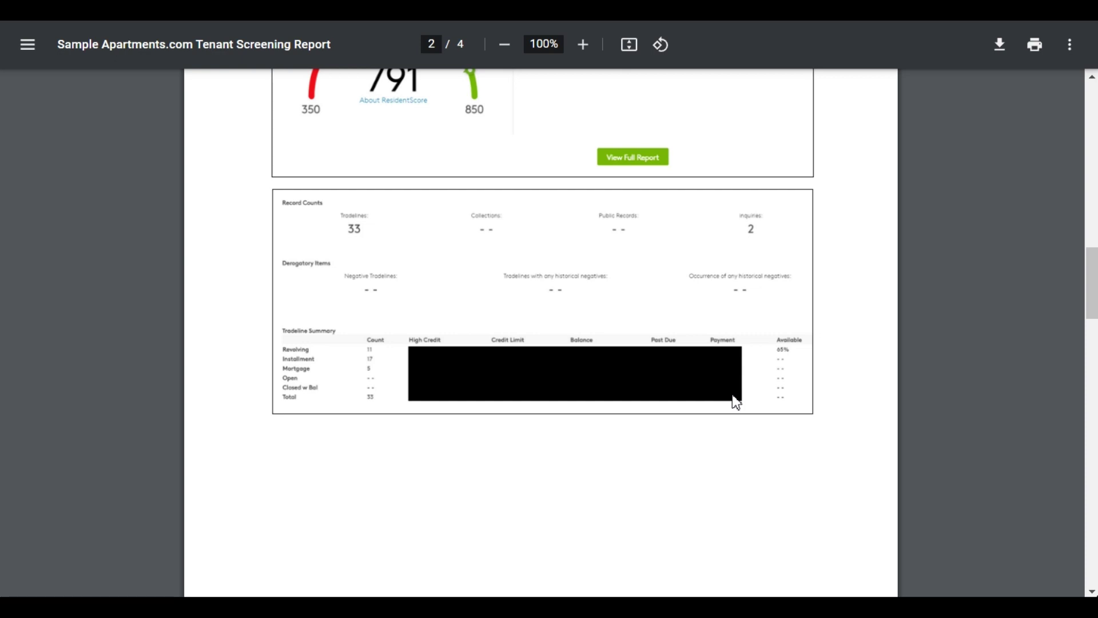
{"action": "scroll", "coordinate": [761, 444], "scroll_direction": "down", "scroll_amount": 10}
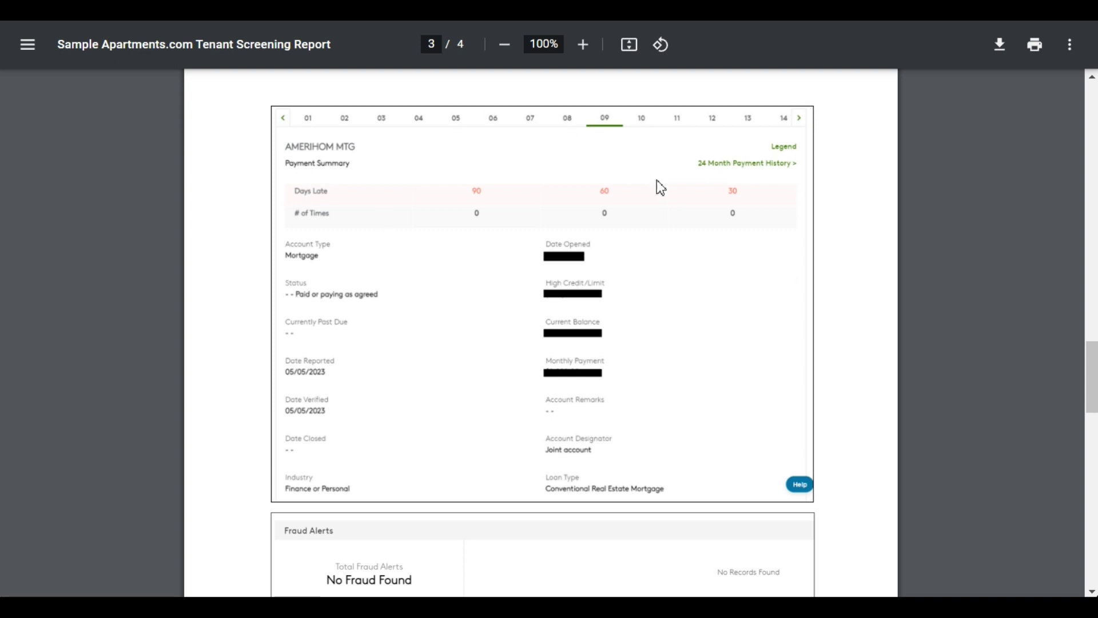
- Review the mortgage account's payment details, fraud alerts, collections, public records and inquiries in the credit report
{"action": "scroll", "coordinate": [695, 252], "scroll_direction": "down", "scroll_amount": 1}
{"action": "scroll", "coordinate": [695, 252], "scroll_direction": "down", "scroll_amount": 4}
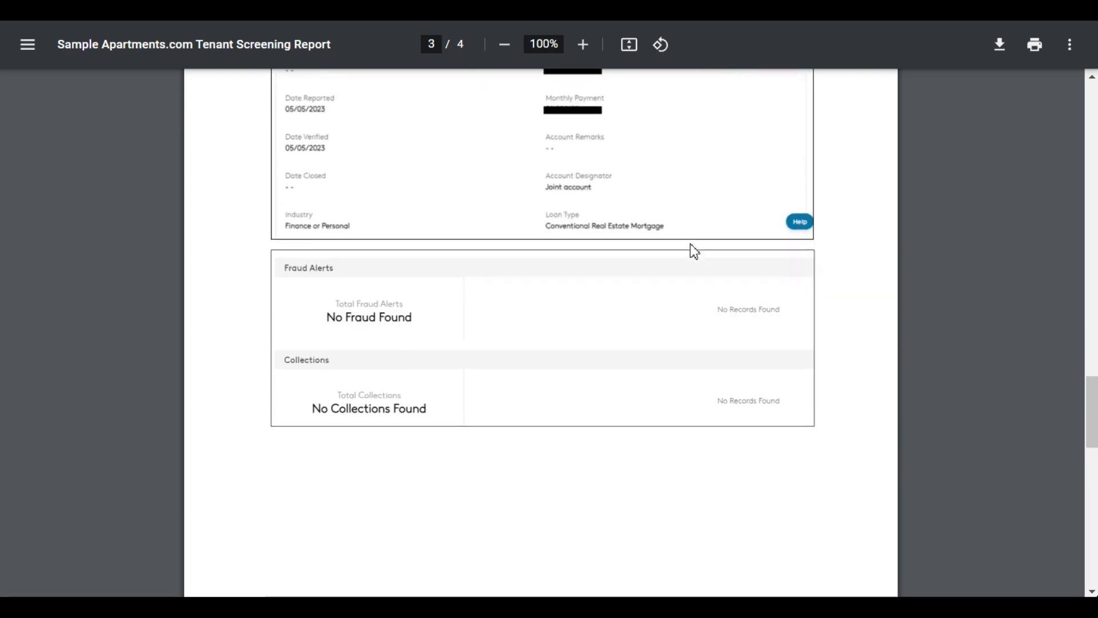
{"action": "scroll", "coordinate": [709, 388], "scroll_direction": "down", "scroll_amount": 10}
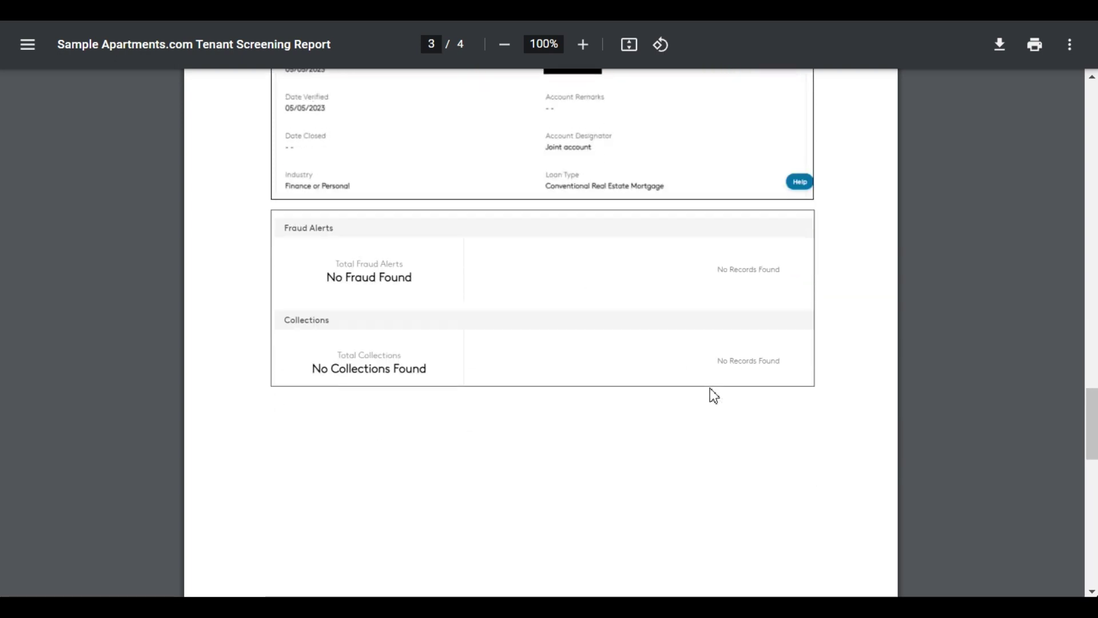
{"action": "scroll", "coordinate": [575, 379], "scroll_direction": "up", "scroll_amount": 1}
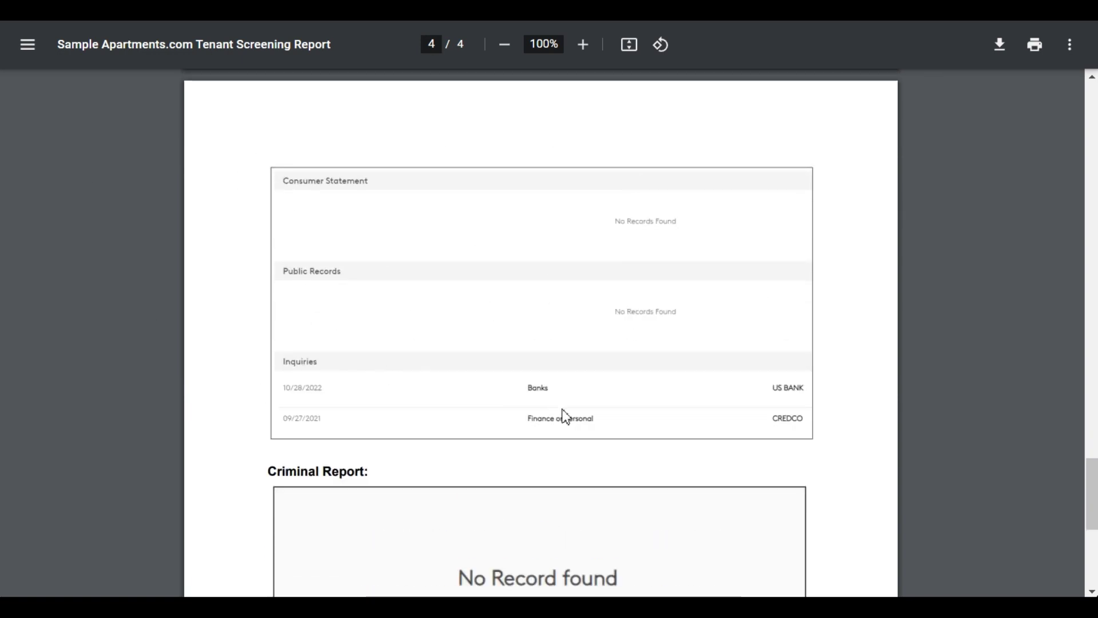
- Examine the Criminal Report and Eviction Report sections, and return to the credit report's earlier pages
{"action": "scroll", "coordinate": [371, 398], "scroll_direction": "down", "scroll_amount": 6}
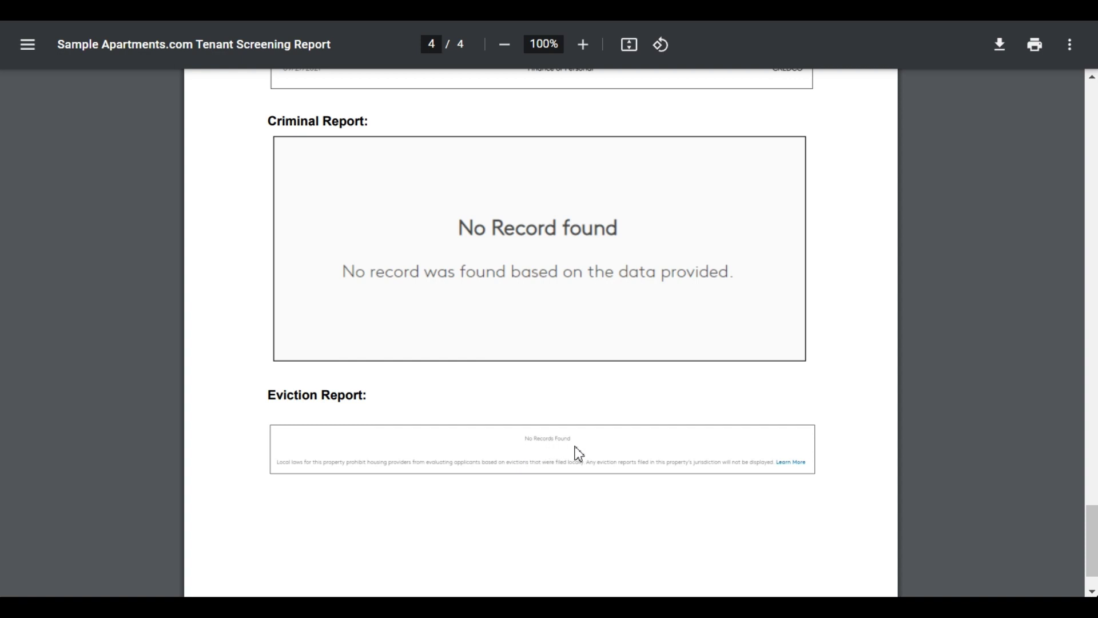
{"action": "scroll", "coordinate": [576, 451], "scroll_direction": "down", "scroll_amount": 1}
{"action": "scroll", "coordinate": [576, 451], "scroll_direction": "up", "scroll_amount": 12}
{"action": "scroll", "coordinate": [573, 446], "scroll_direction": "up", "scroll_amount": 20}
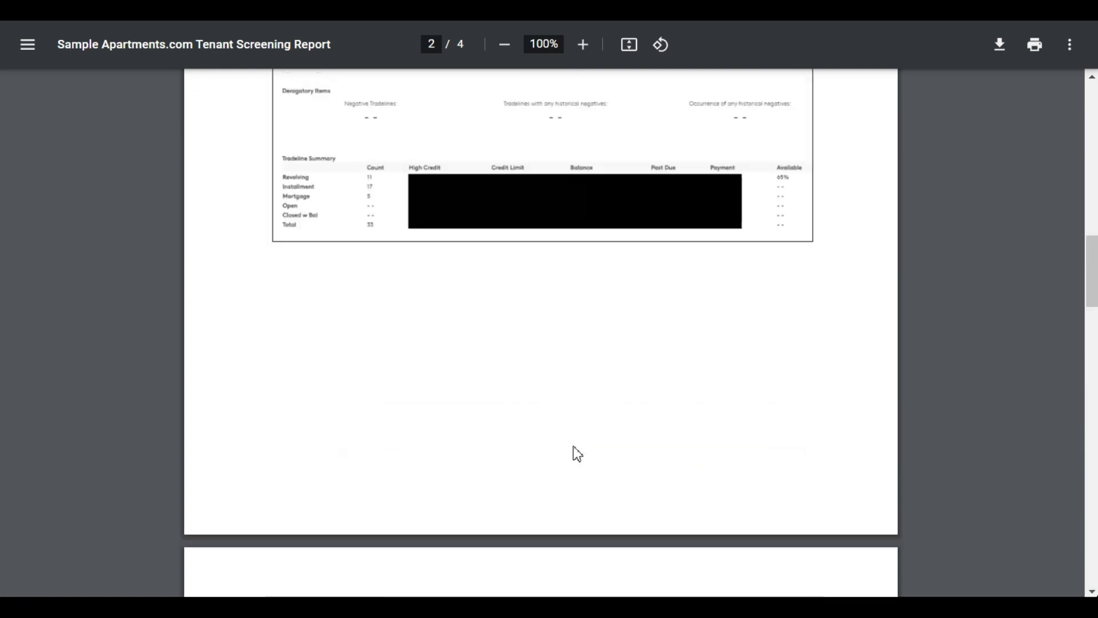